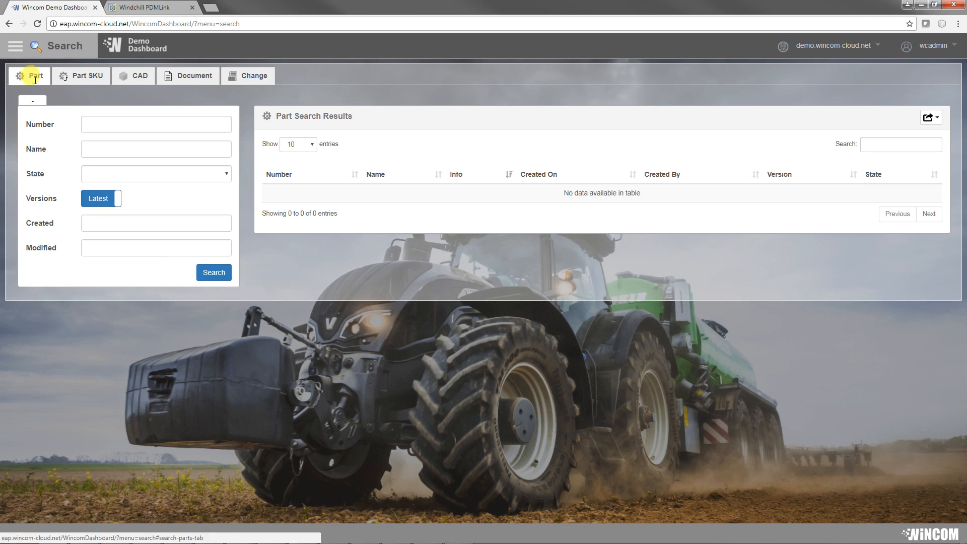
Step: Look through the Part SKU, CAD, Document and Change search forms, ending back on the Part search
left_click(86, 77)
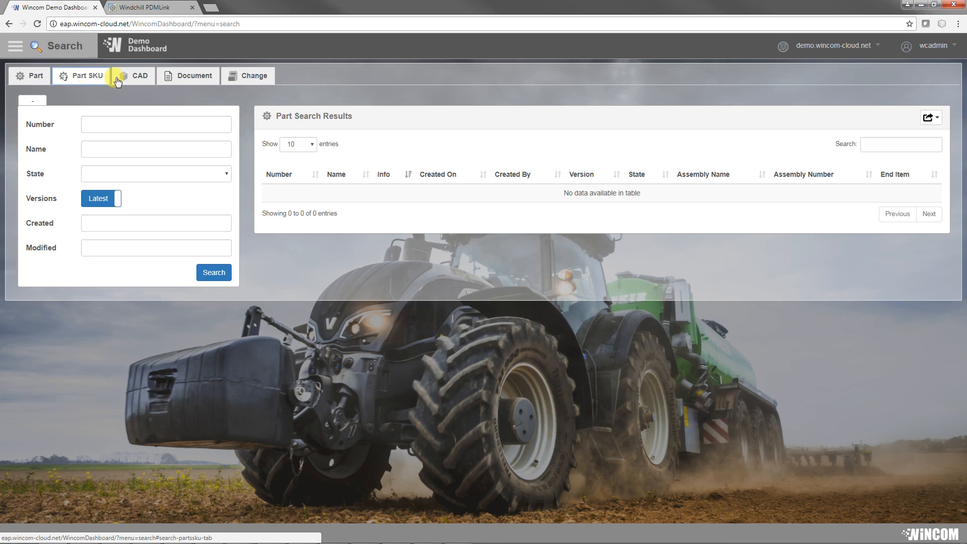
left_click(135, 78)
left_click(195, 78)
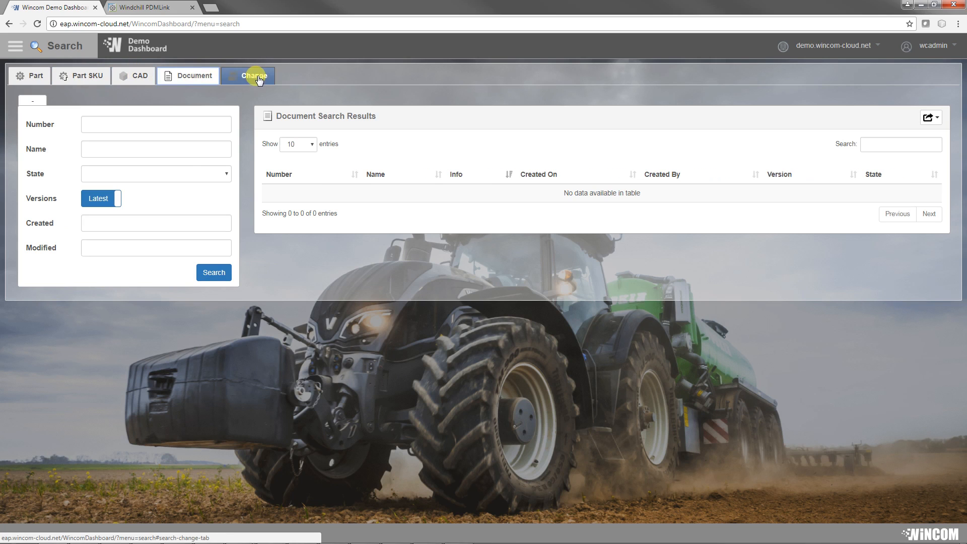
left_click(253, 76)
left_click(25, 78)
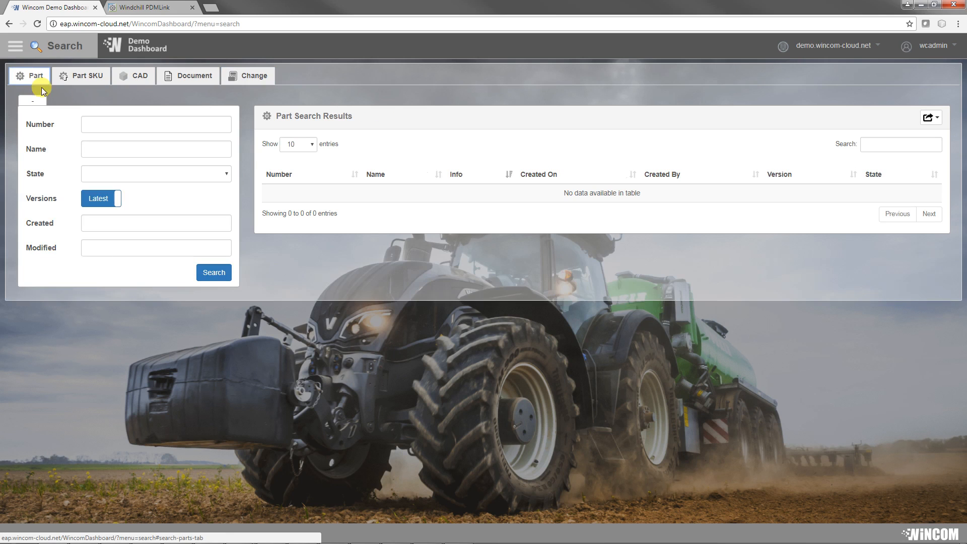
Step: Search for parts using the number 12 and page through to the third page of results
left_click(118, 125)
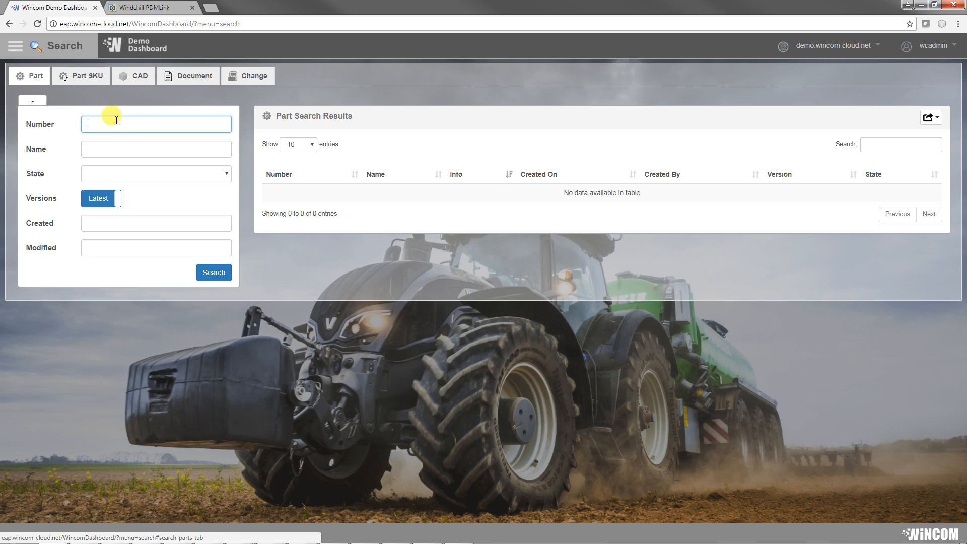
type("12")
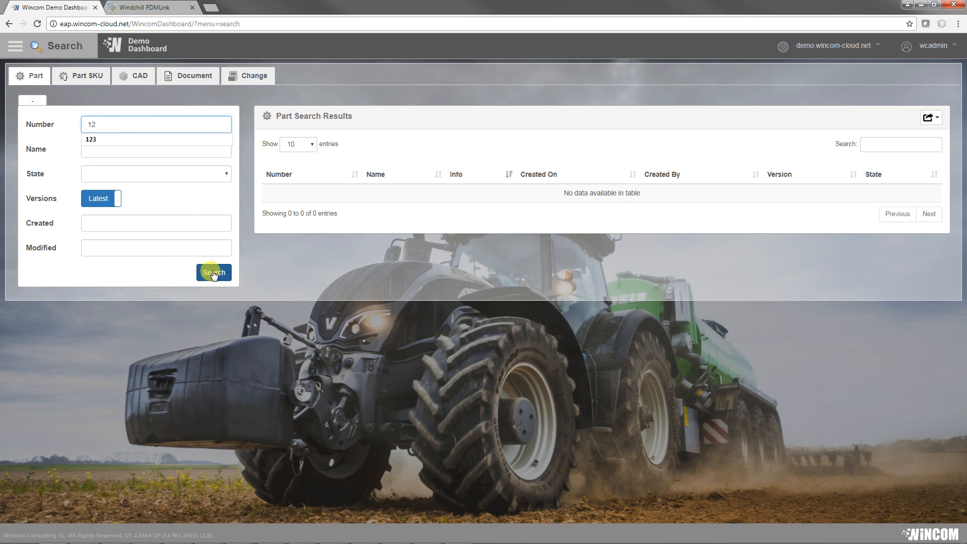
left_click(158, 149)
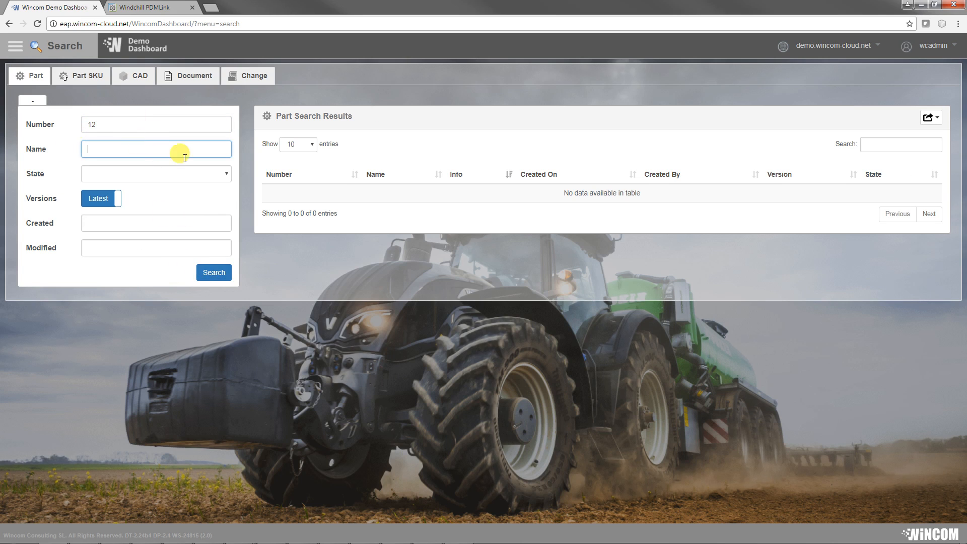
left_click(215, 274)
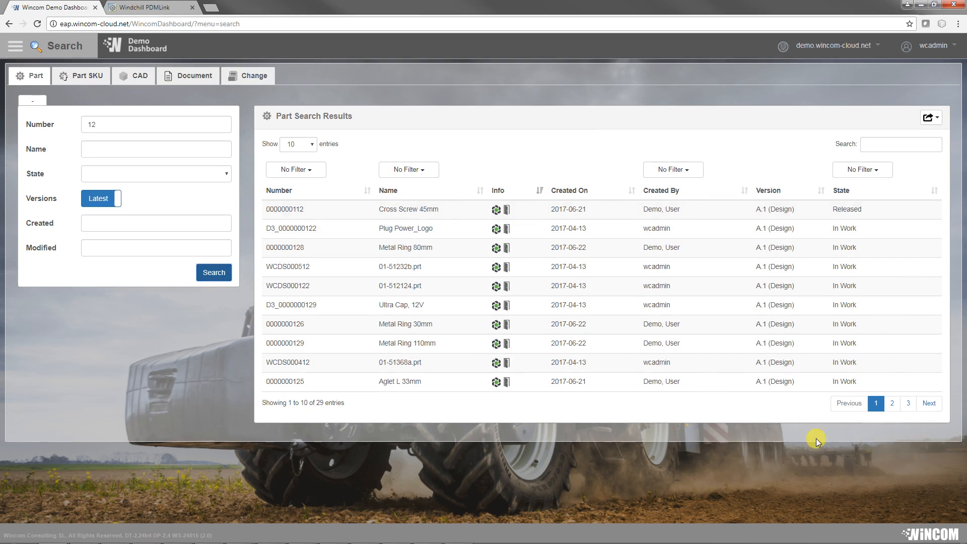
left_click(893, 403)
left_click(908, 403)
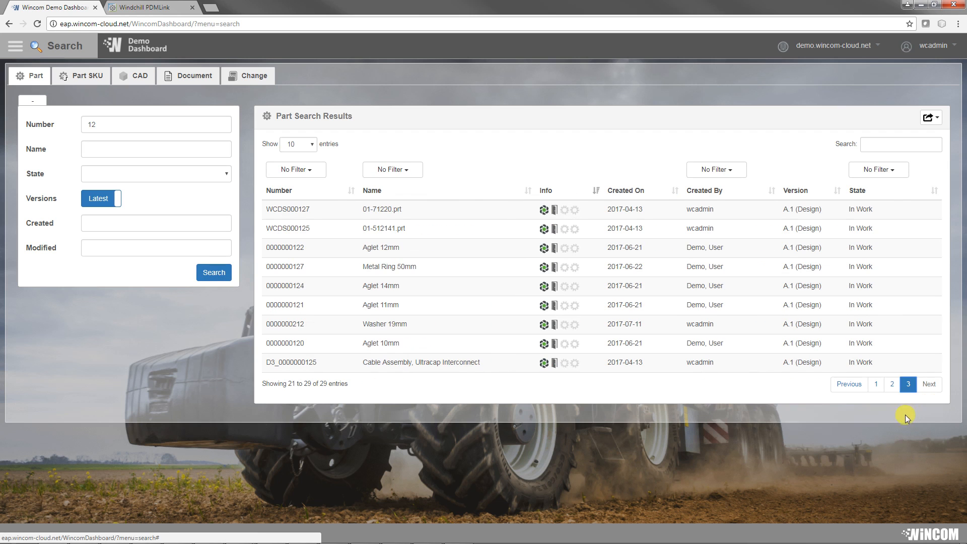
Step: Filter the part search results by the text 213, and clear that text again
left_click(891, 144)
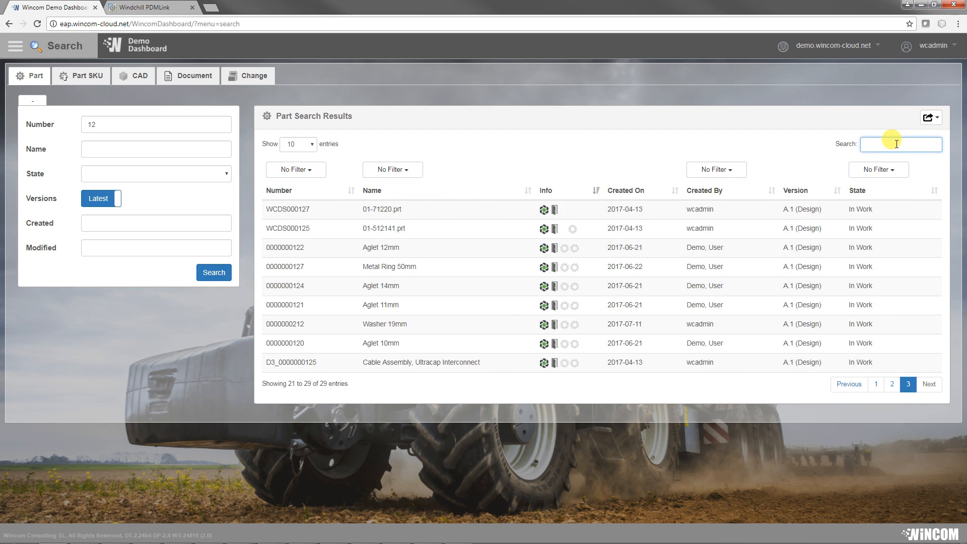
type("213")
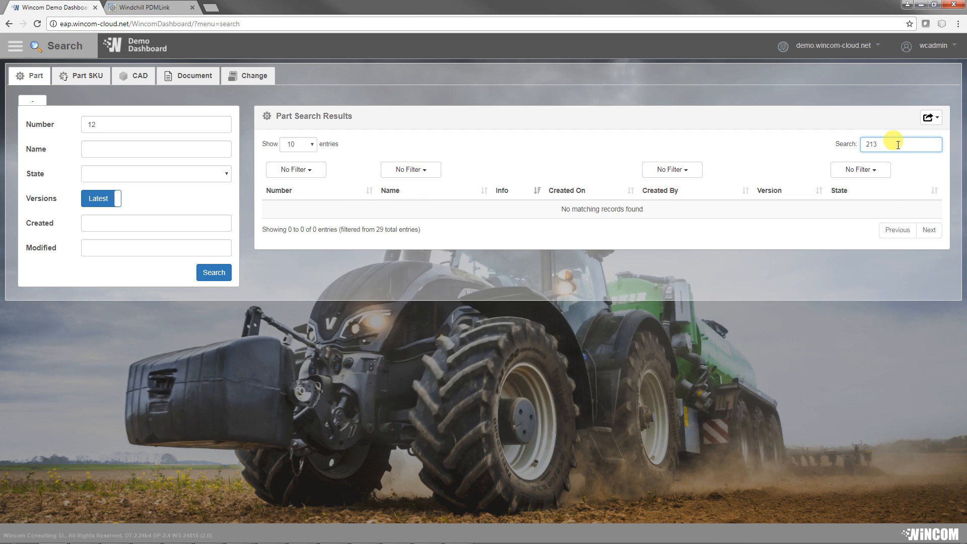
key("BackSpace")
key("BackSpace")
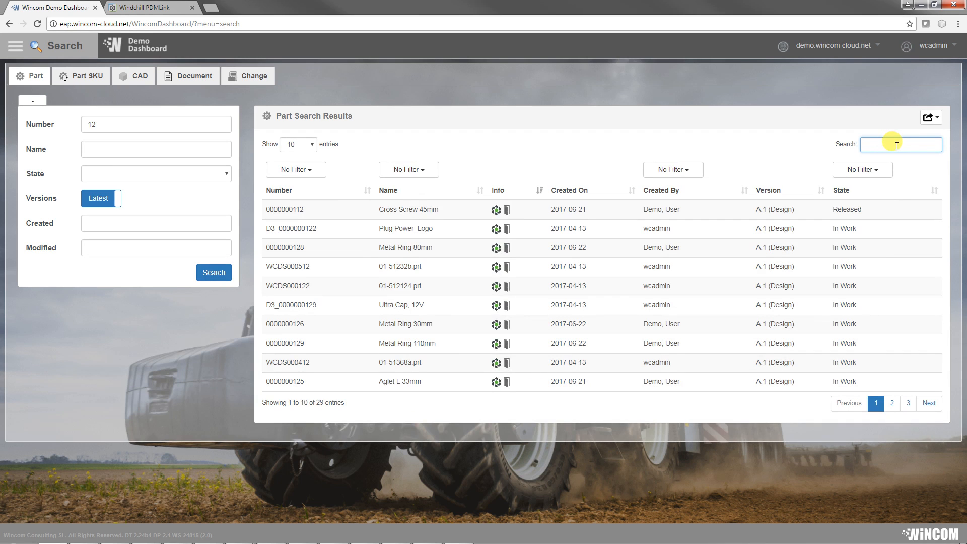
Step: Filter the part search results by state so that only Released parts are listed
left_click(870, 172)
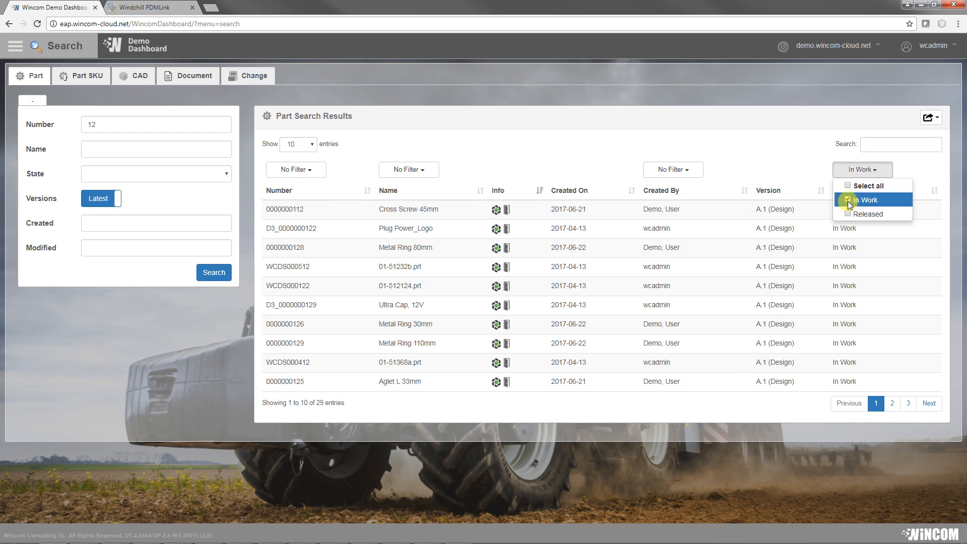
left_click(850, 214)
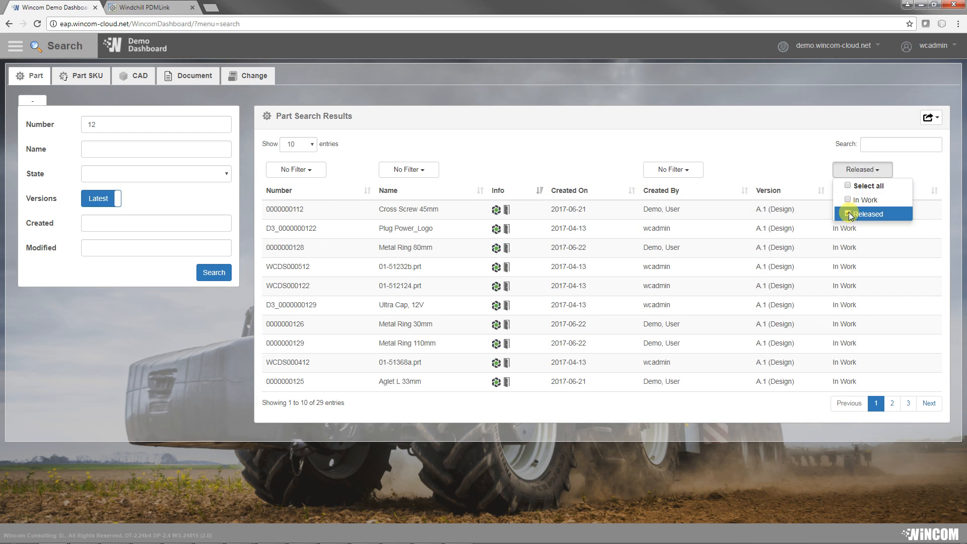
left_click(800, 173)
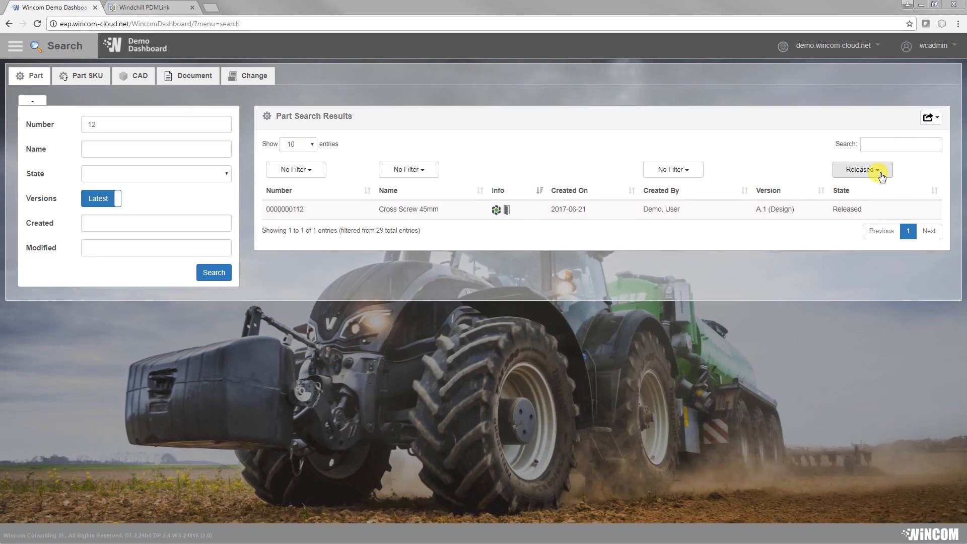
Step: Reset the results' State filter to include all states, and open the export options for the part list
left_click(881, 176)
left_click(854, 187)
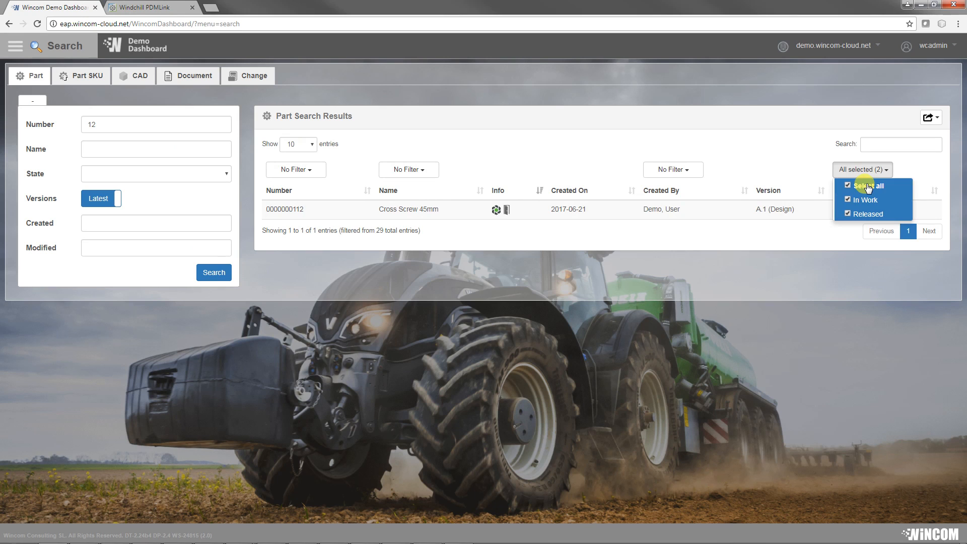
left_click(909, 171)
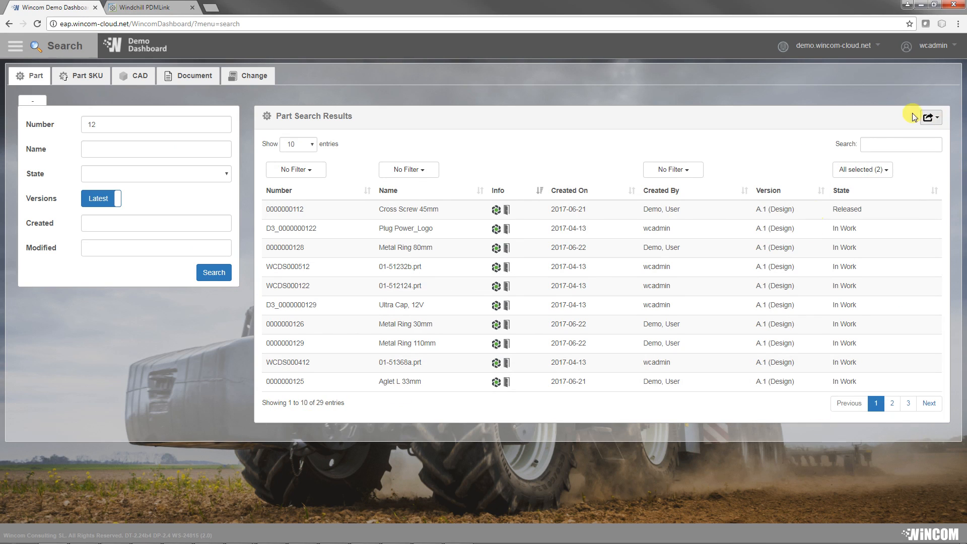
left_click(929, 118)
left_click(894, 135)
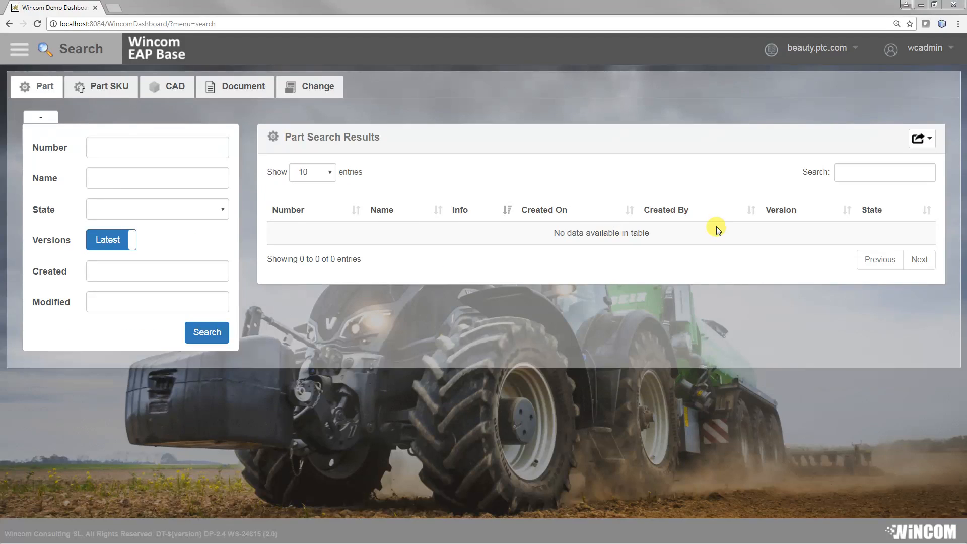
Step: Switch from the dashboard to Windchill on the connected server and open the site-level Utilities page
left_click(826, 48)
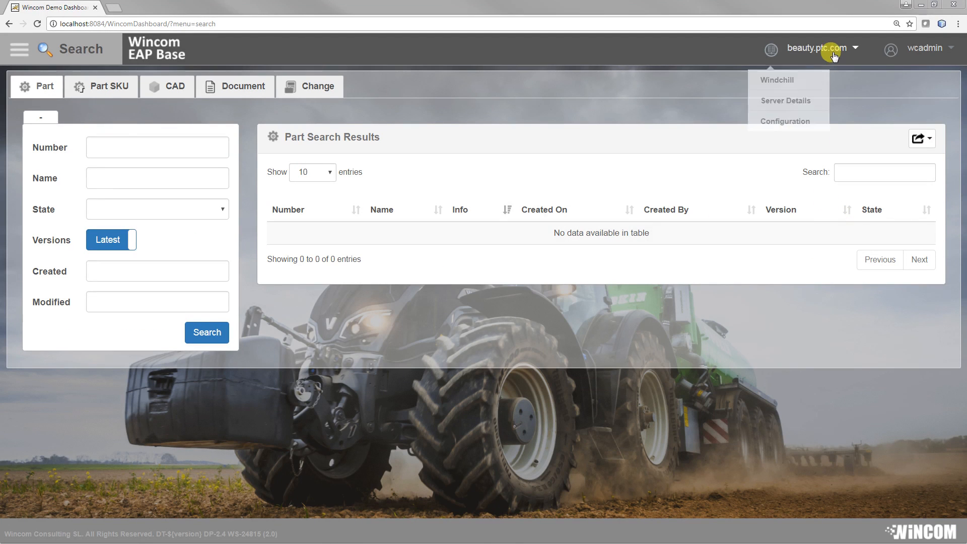
left_click(795, 71)
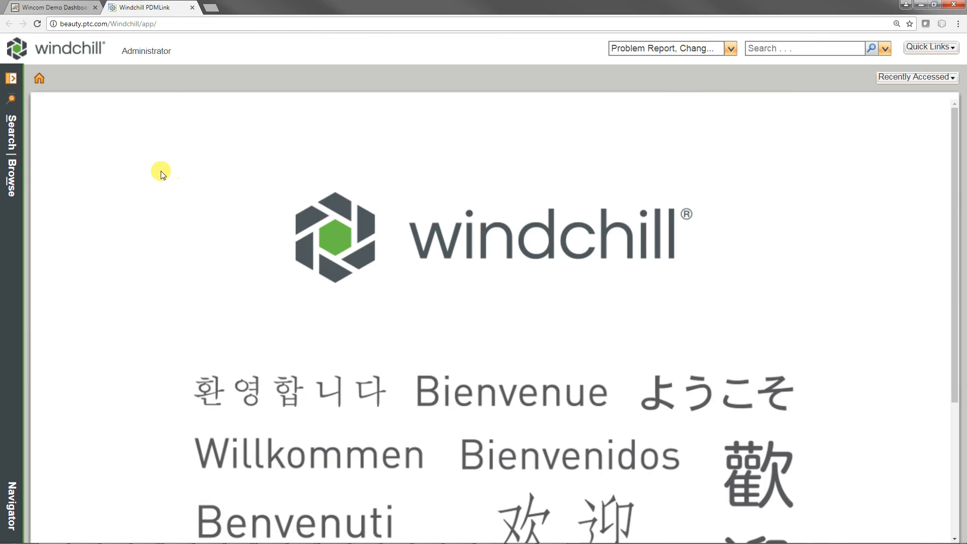
left_click(12, 79)
left_click(63, 82)
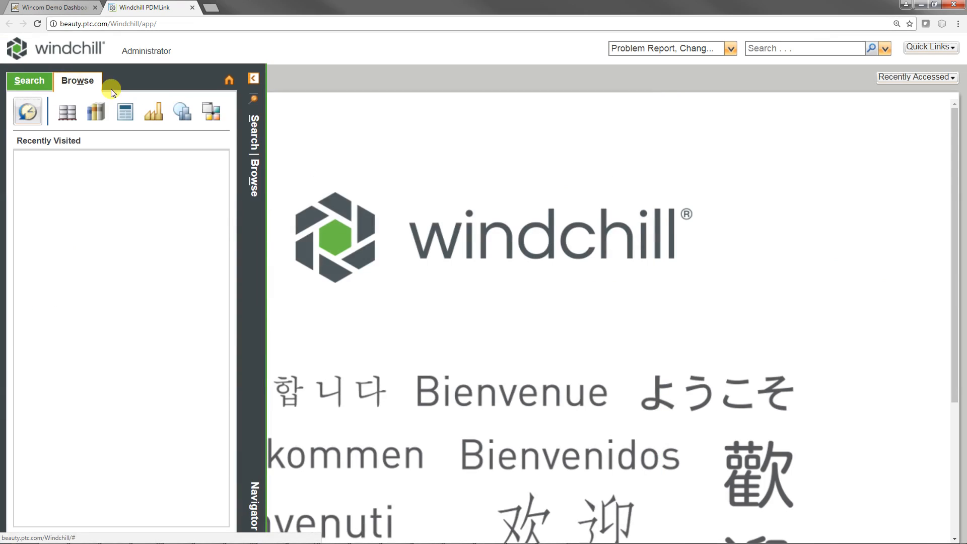
left_click(211, 111)
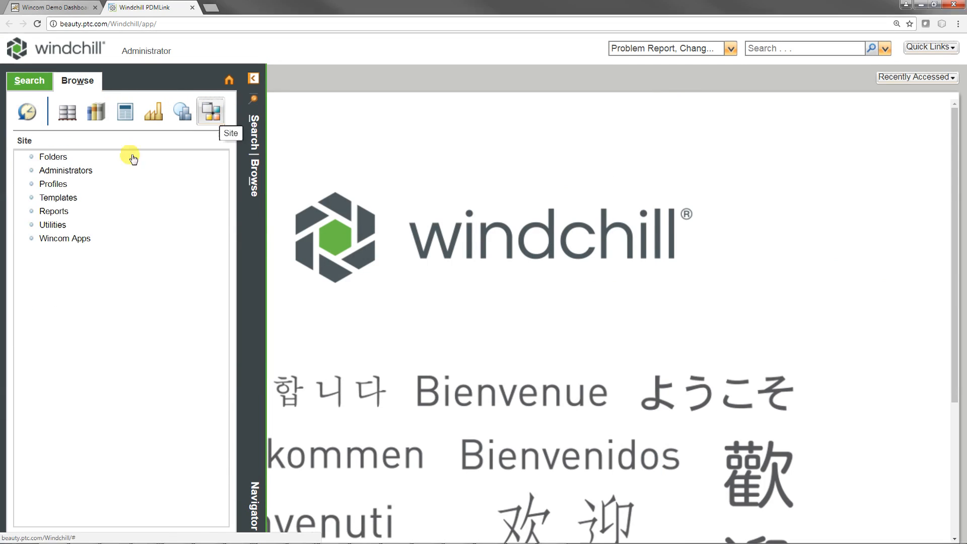
left_click(48, 226)
Step: Open Report Management under Business Administration and search the report templates table for "search"
scroll(125, 317, "down", 4)
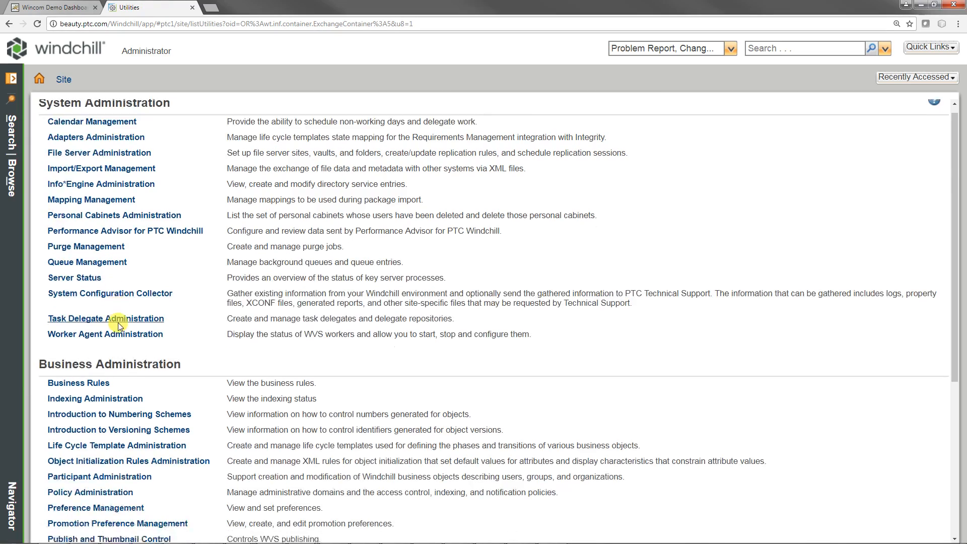
scroll(127, 364, "down", 1)
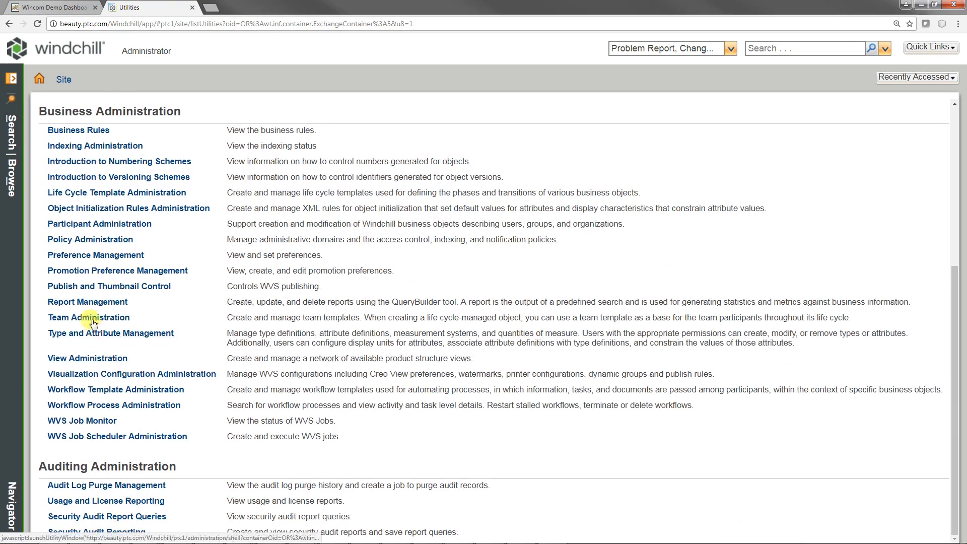
left_click(95, 303)
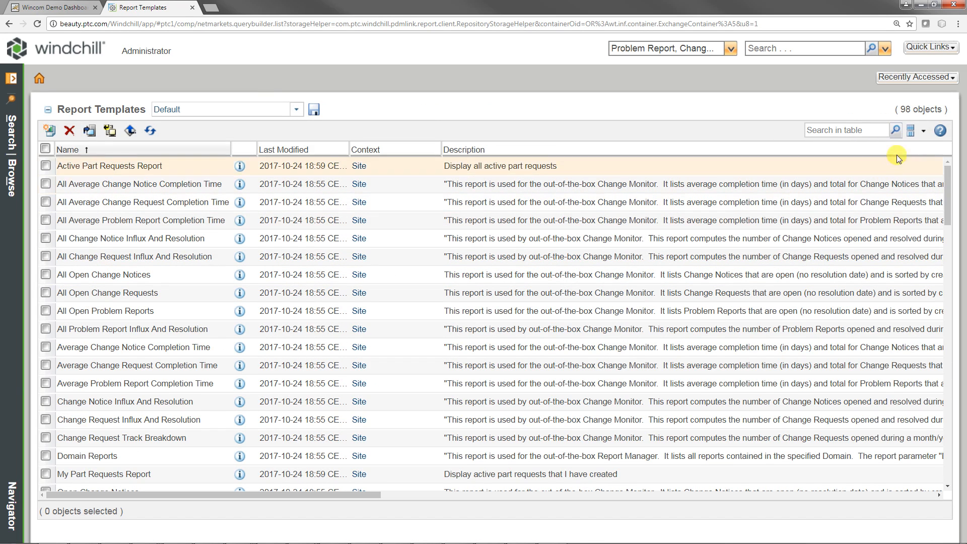
left_click(854, 130)
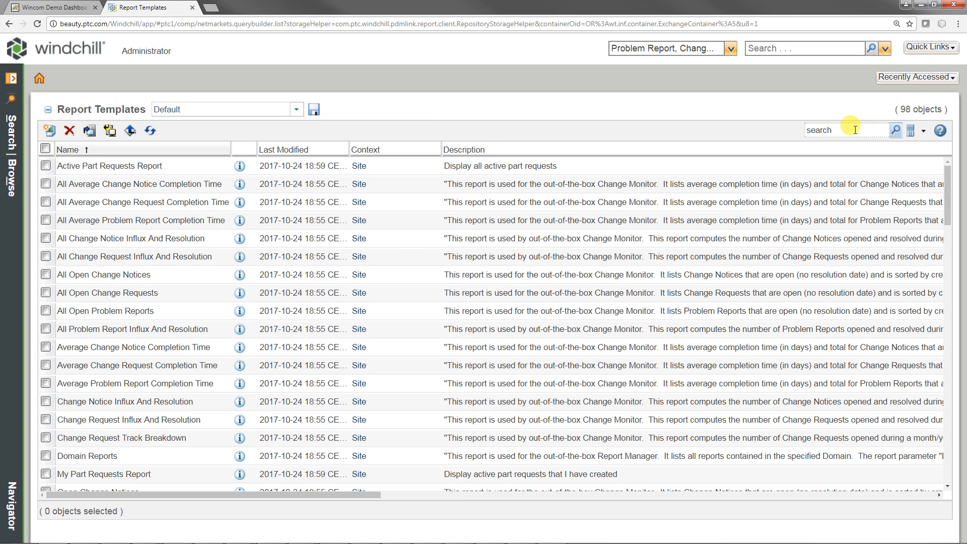
type("search")
key("Return")
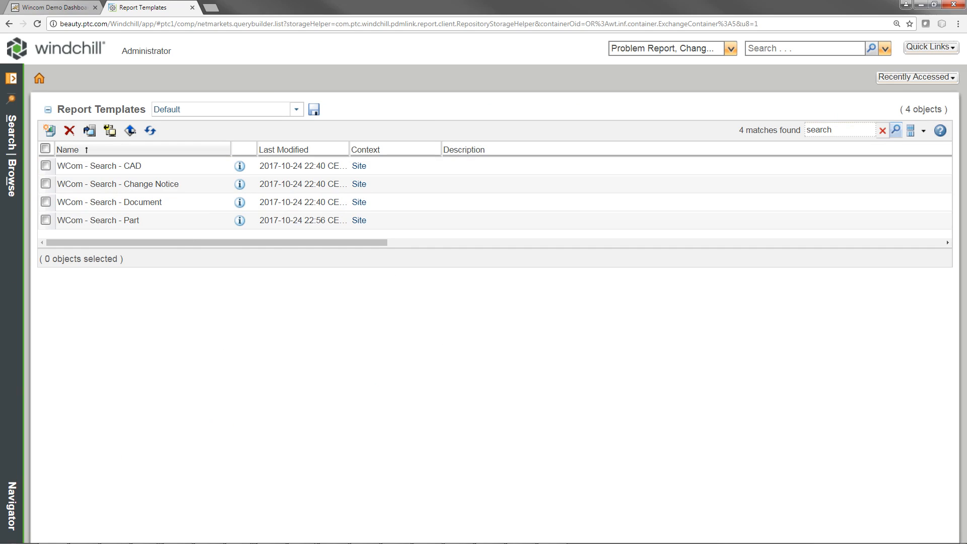
Step: Open the WCom - Search - Part report template for editing, enlarge its window and view its tables and joins
right_click(156, 220)
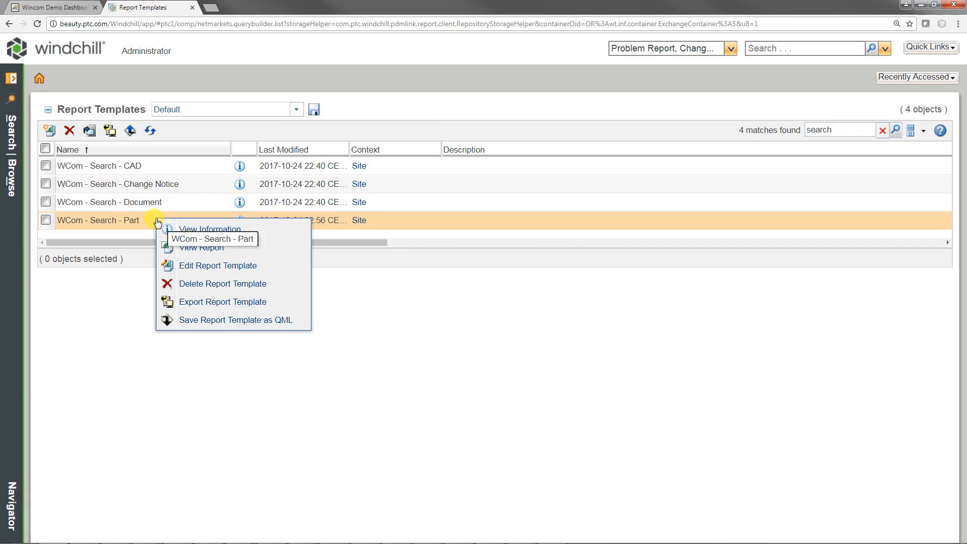
left_click(204, 265)
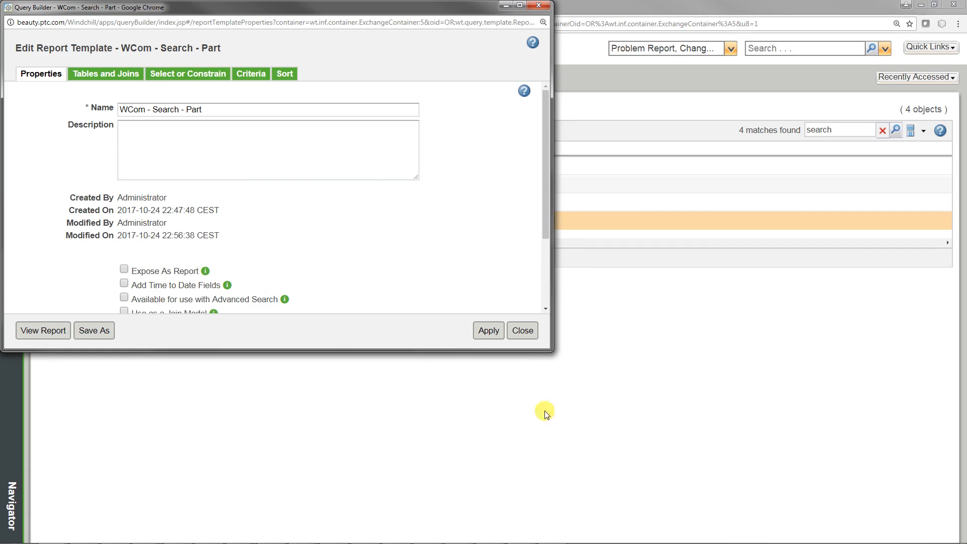
left_click_drag(551, 349, 630, 485)
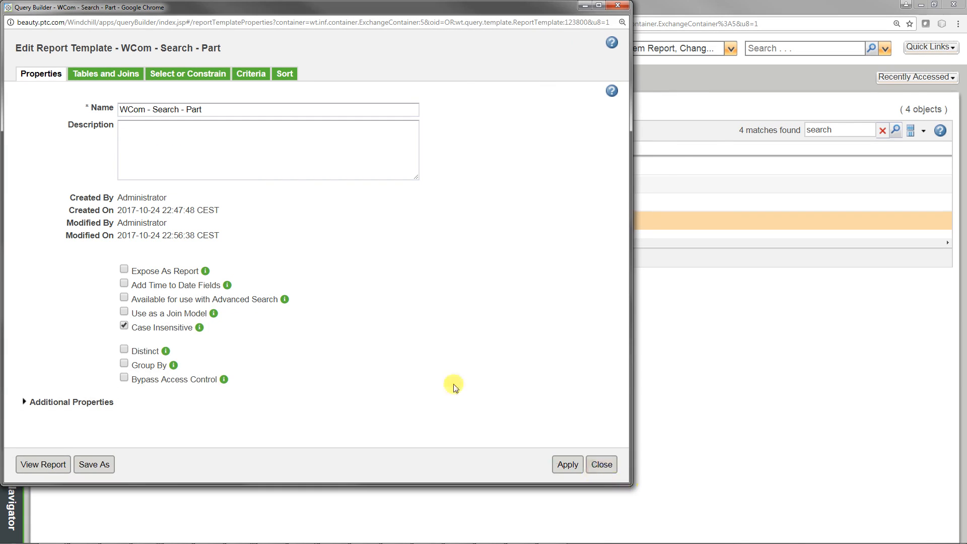
left_click(104, 74)
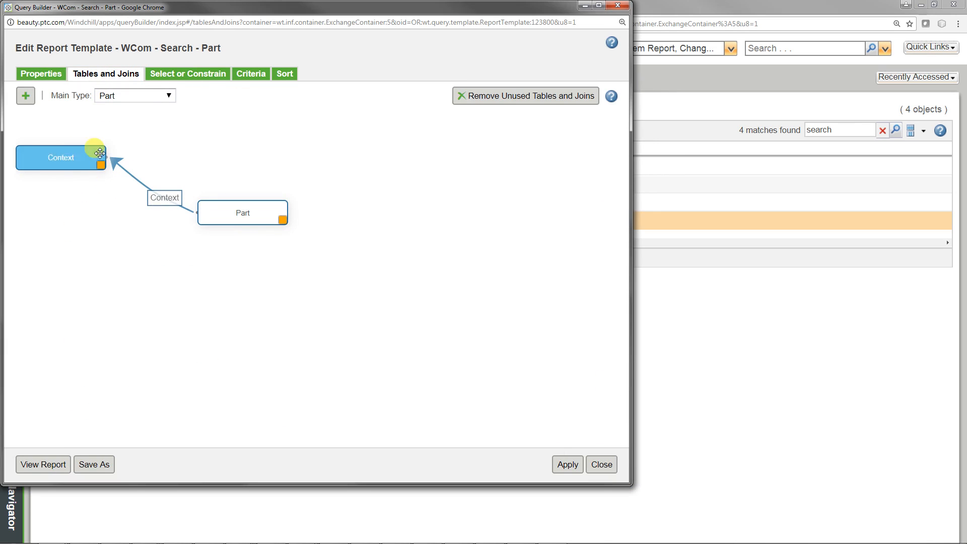
Step: Add the Part attribute End Item as a reportable item to the report template's selected columns
left_click(206, 80)
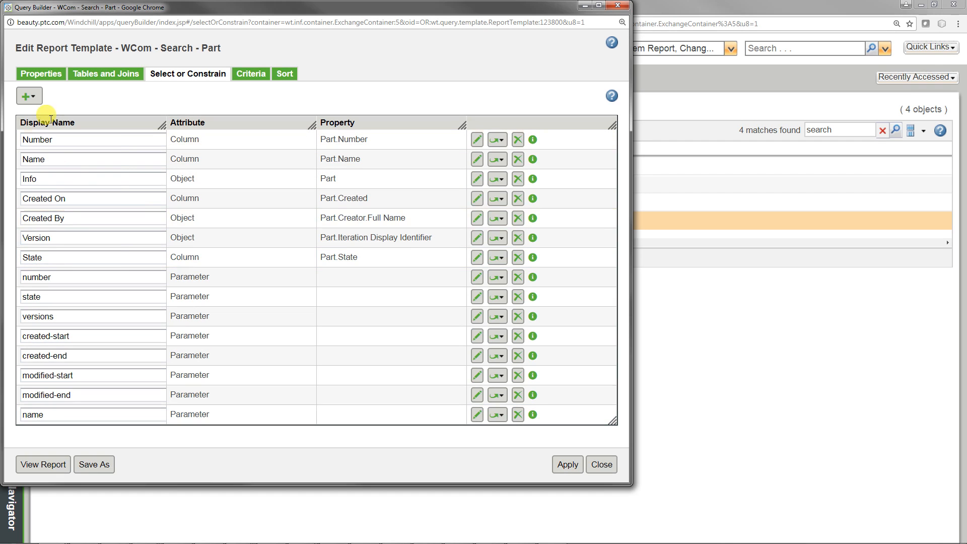
left_click(40, 100)
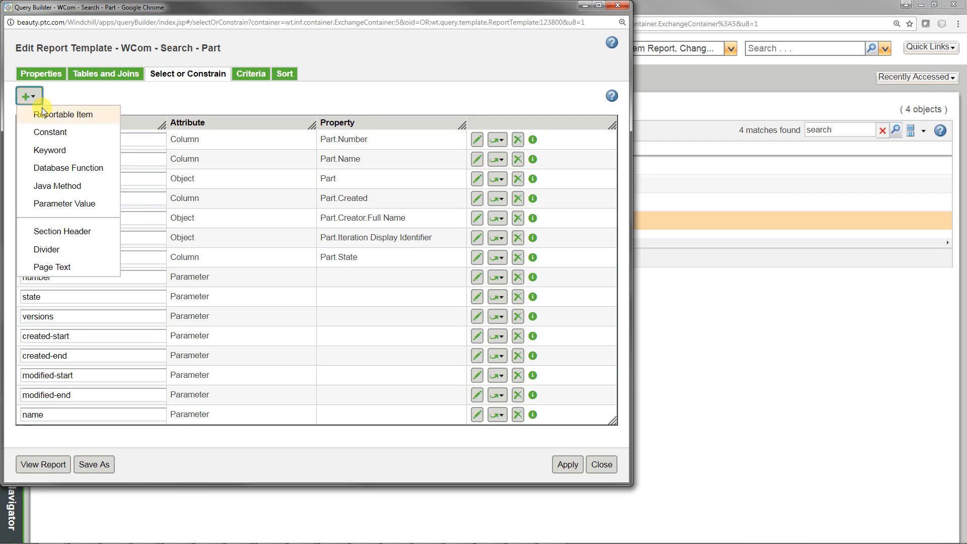
left_click(47, 112)
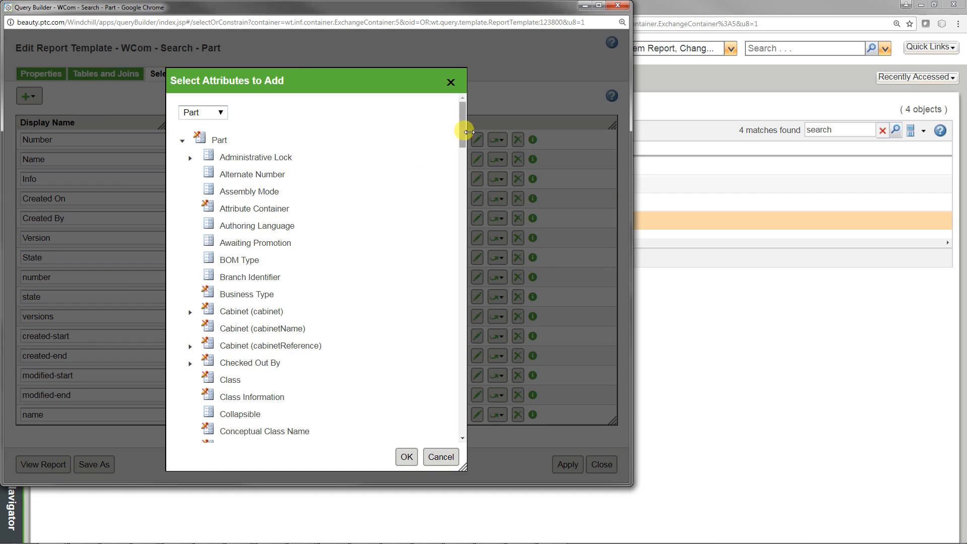
left_click_drag(460, 130, 462, 201)
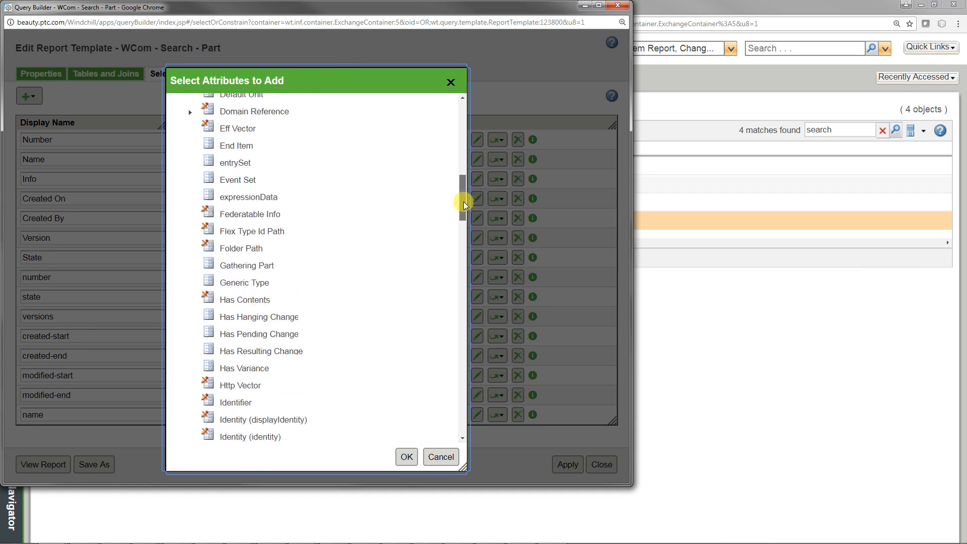
left_click(233, 145)
left_click(405, 457)
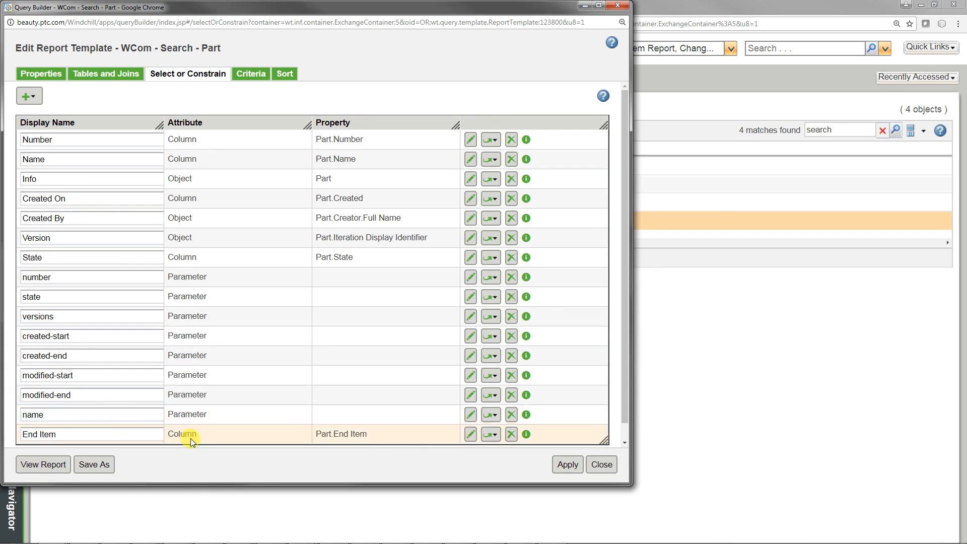
Step: Save and close the WCom - Search - Part report template, then return to the Wincom dashboard and reload its search page
left_click(563, 466)
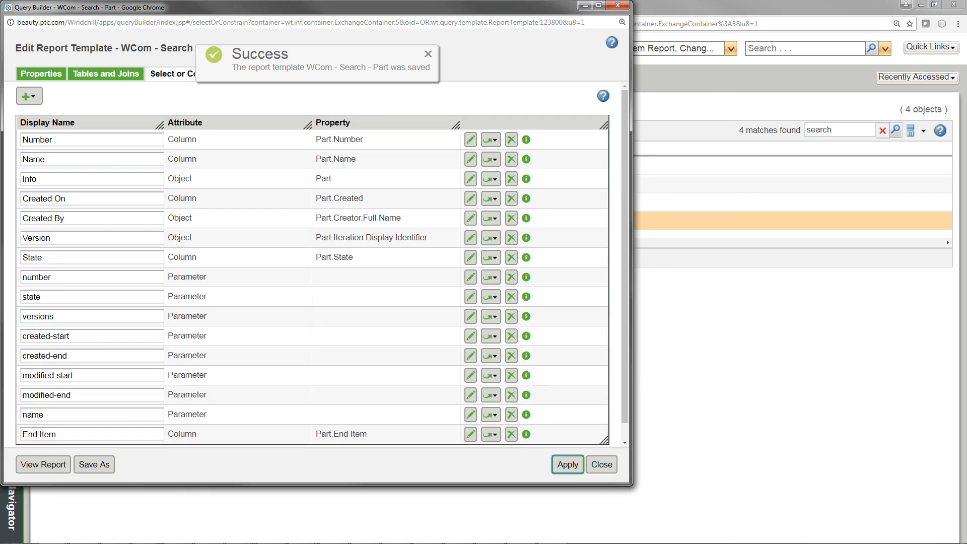
left_click(599, 466)
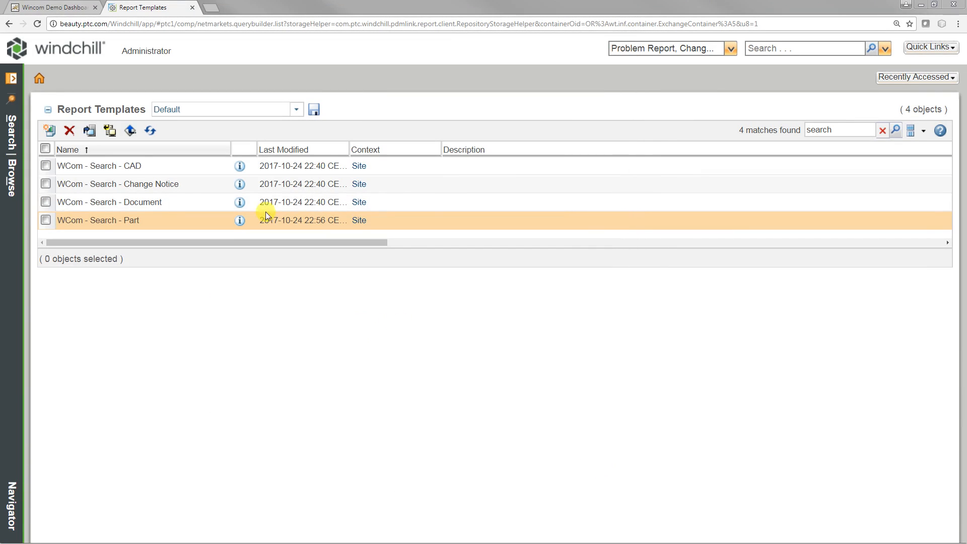
left_click(34, 10)
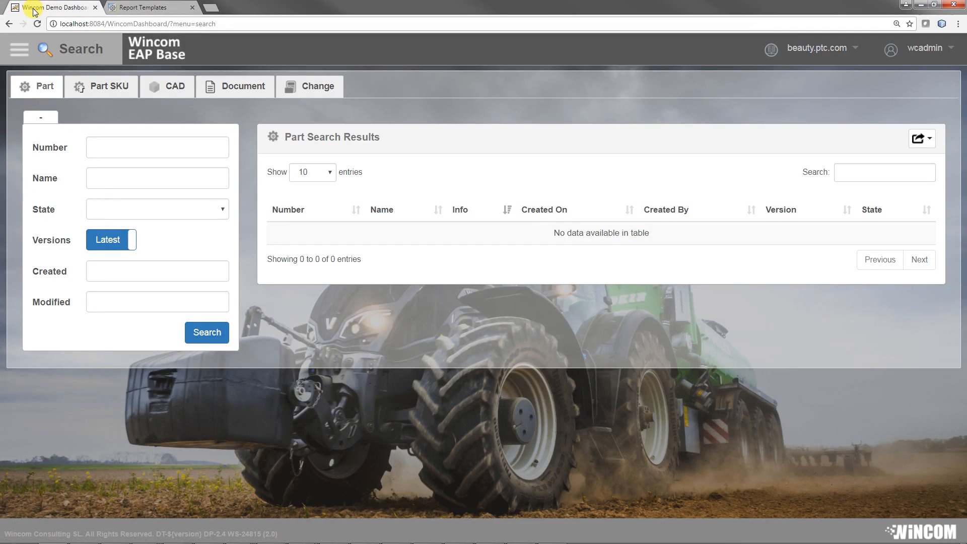
left_click(38, 24)
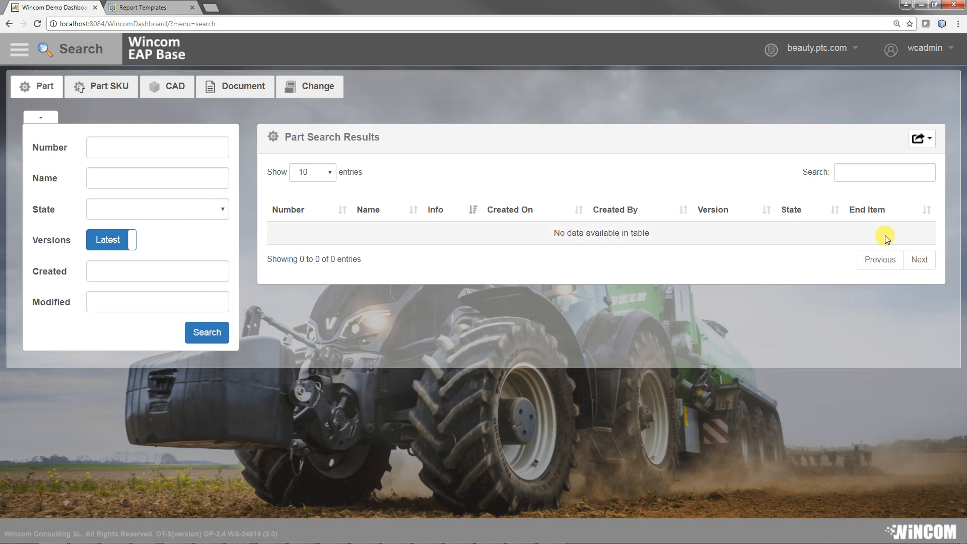
Step: Search for parts with number "gc" and filter the results to those with End Item set to Yes
left_click(100, 142)
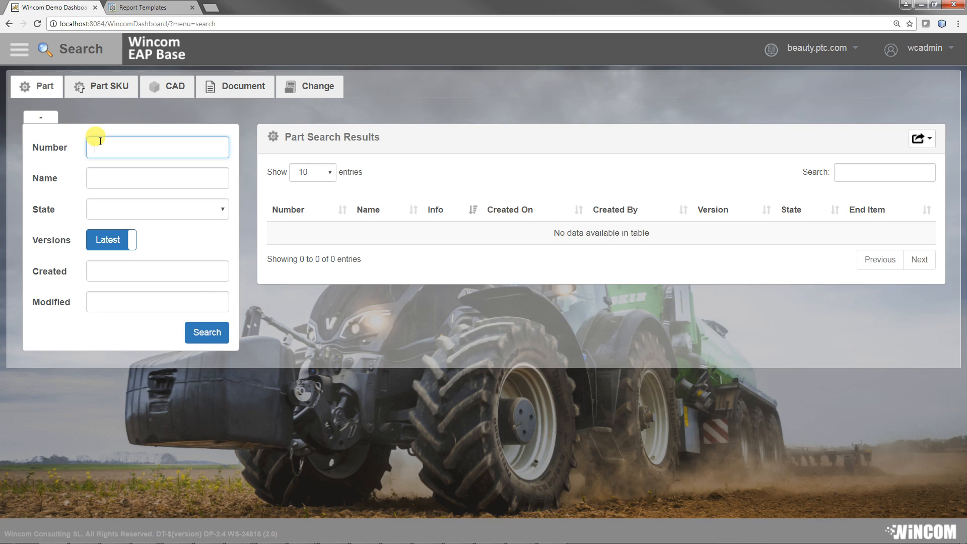
type("gc")
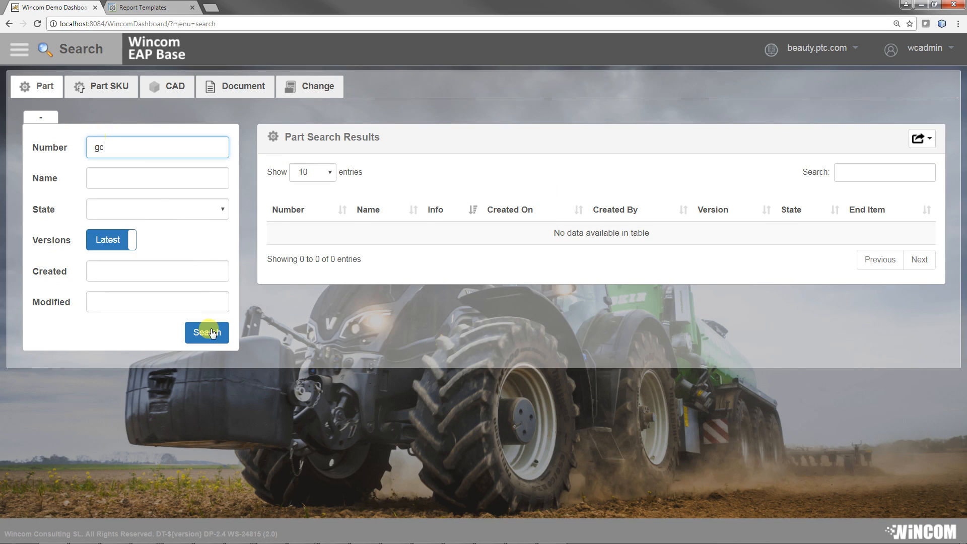
left_click(207, 333)
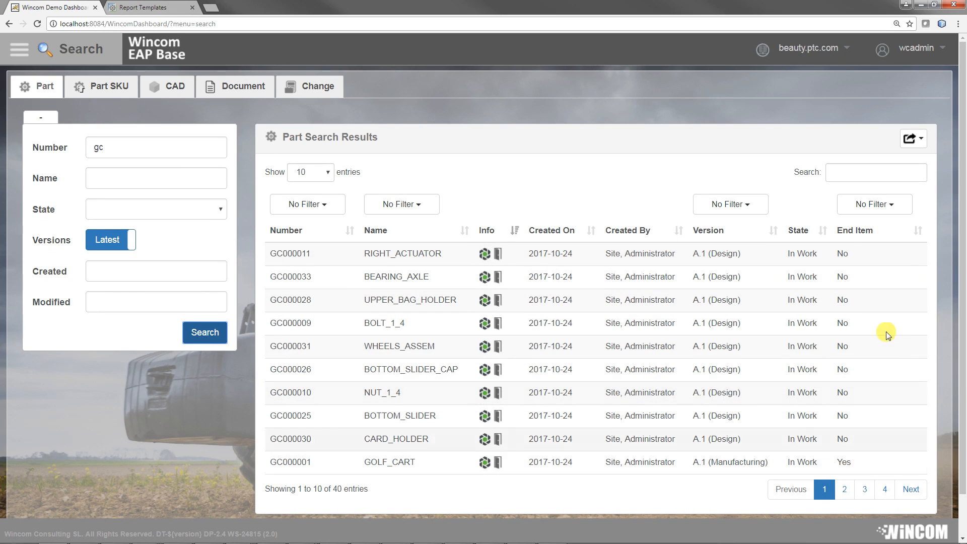
left_click(878, 203)
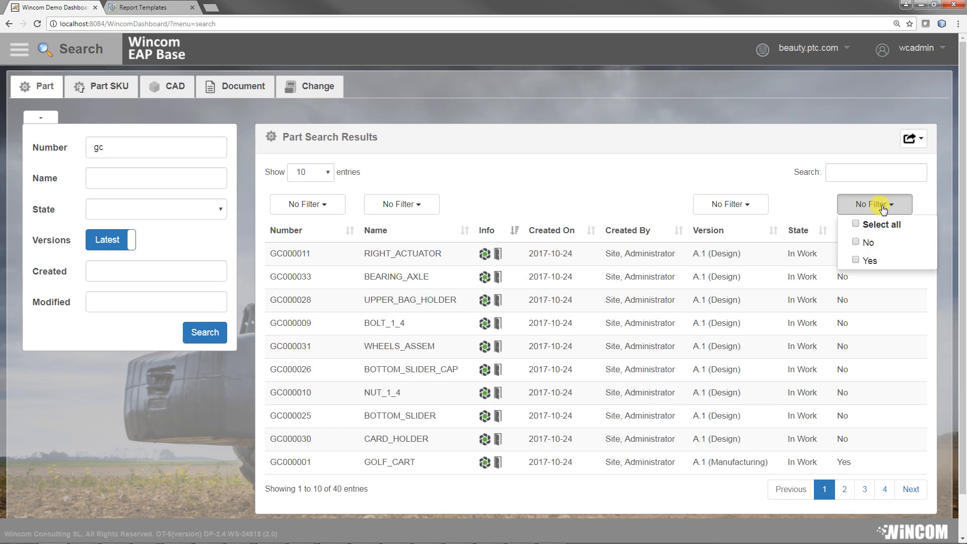
left_click(857, 262)
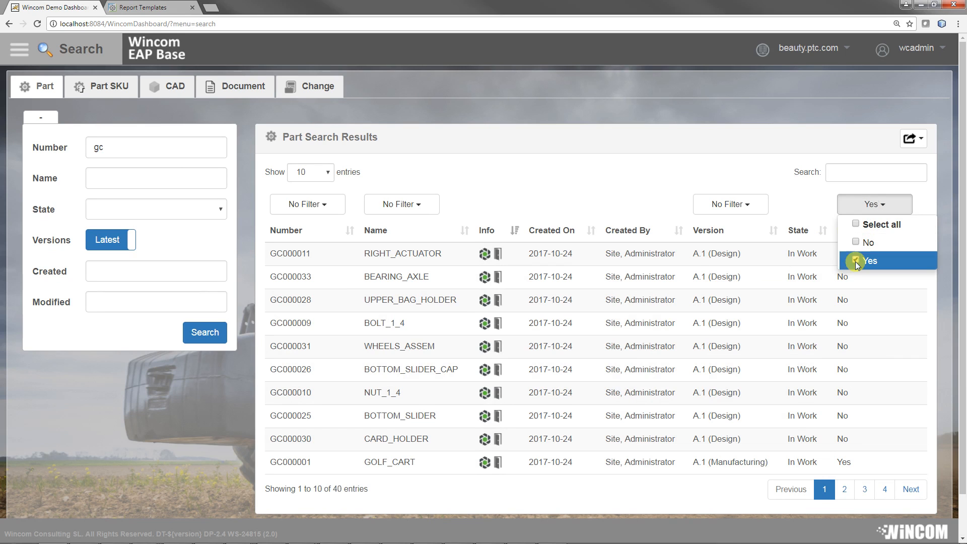
left_click(800, 193)
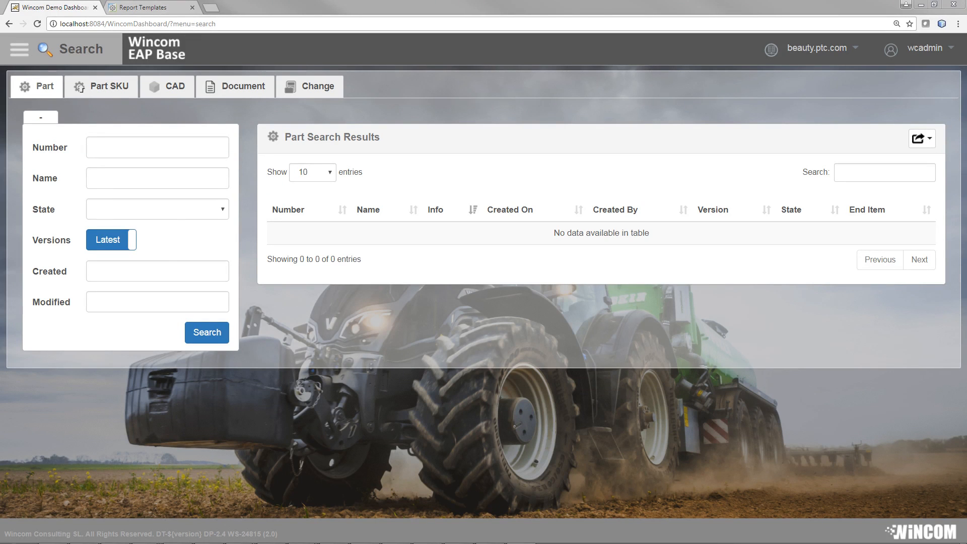
Step: Switch to master.cfg in Sublime Text and examine the parts section's search parameters, table data and query settings
left_click_drag(0, 187, 771, 100)
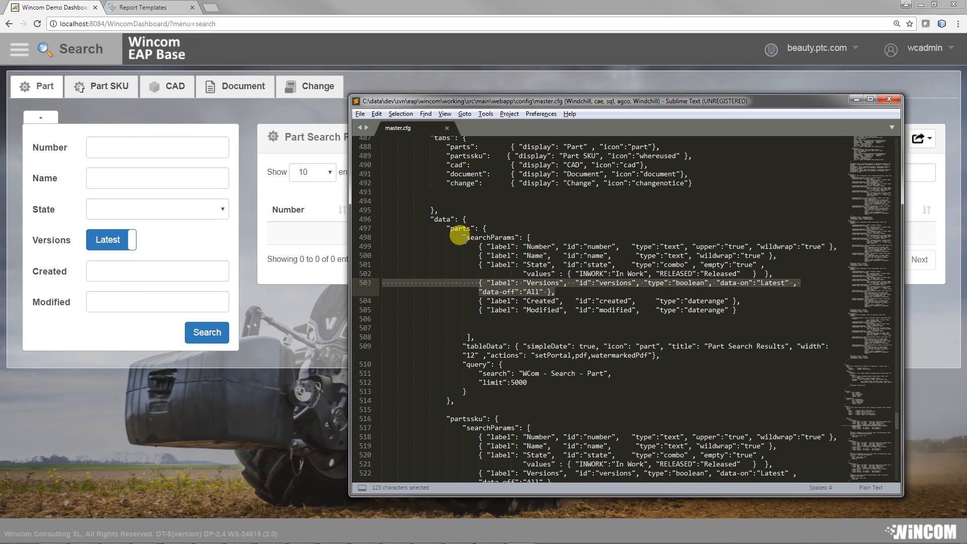
left_click_drag(463, 238, 686, 319)
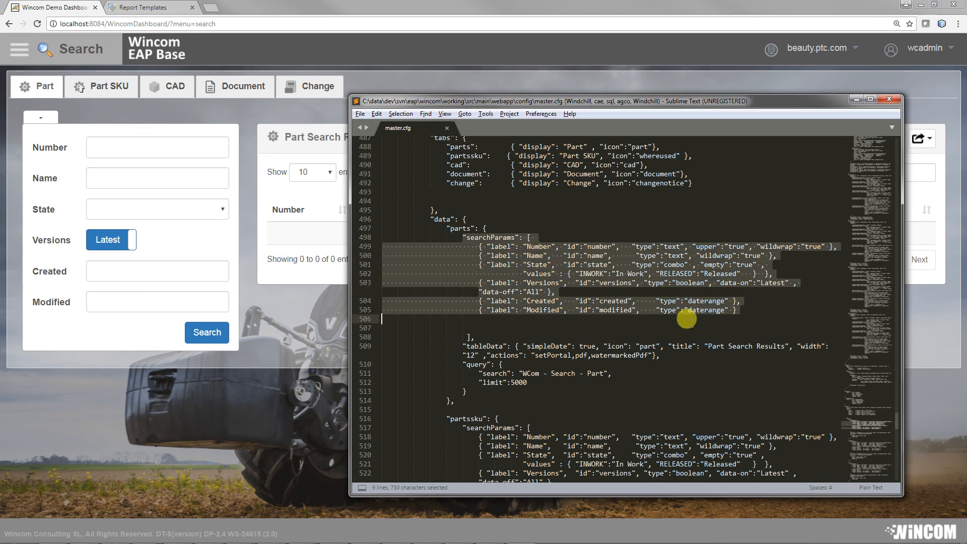
left_click_drag(832, 347, 606, 346)
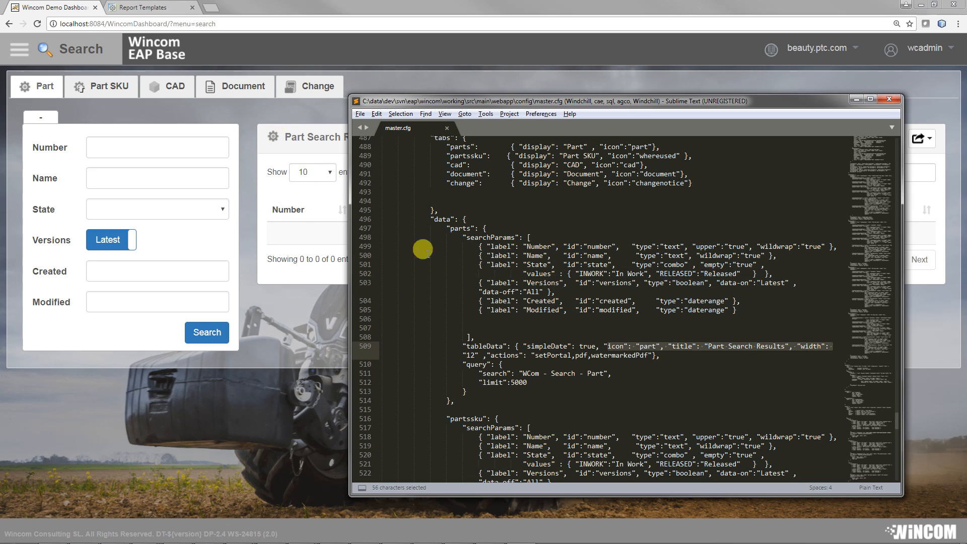
left_click(608, 373)
left_click_drag(608, 373, 479, 384)
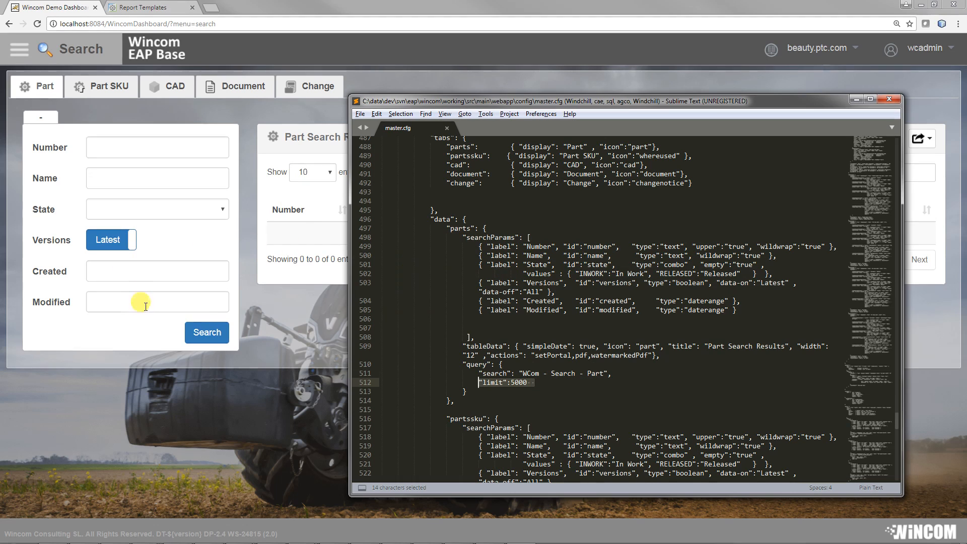
Step: Duplicate the Versions search parameter below the Modified entry in the parts section, adding the separating comma after Modified
left_click(555, 292)
key("shift+Home")
key("ctrl+c")
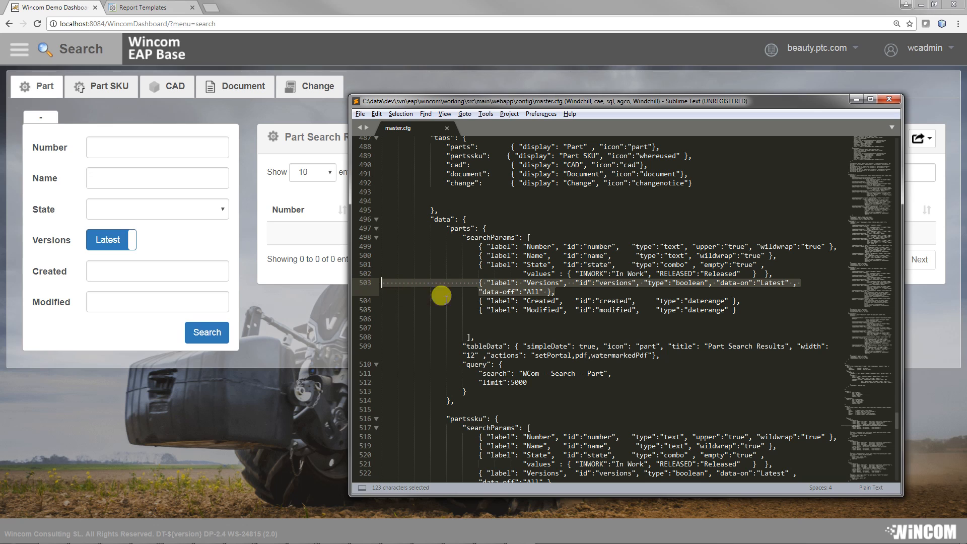
left_click(100, 241)
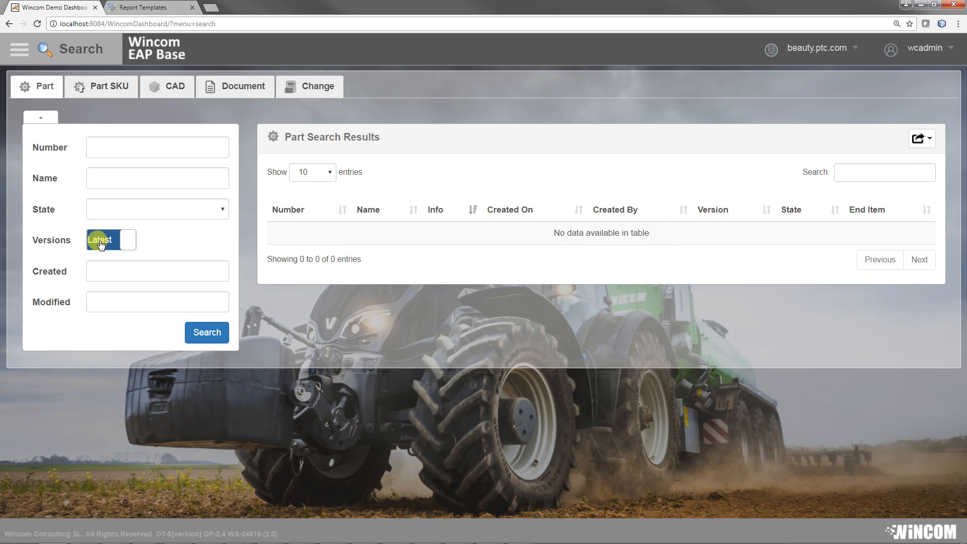
left_click(101, 242)
key("alt+Tab")
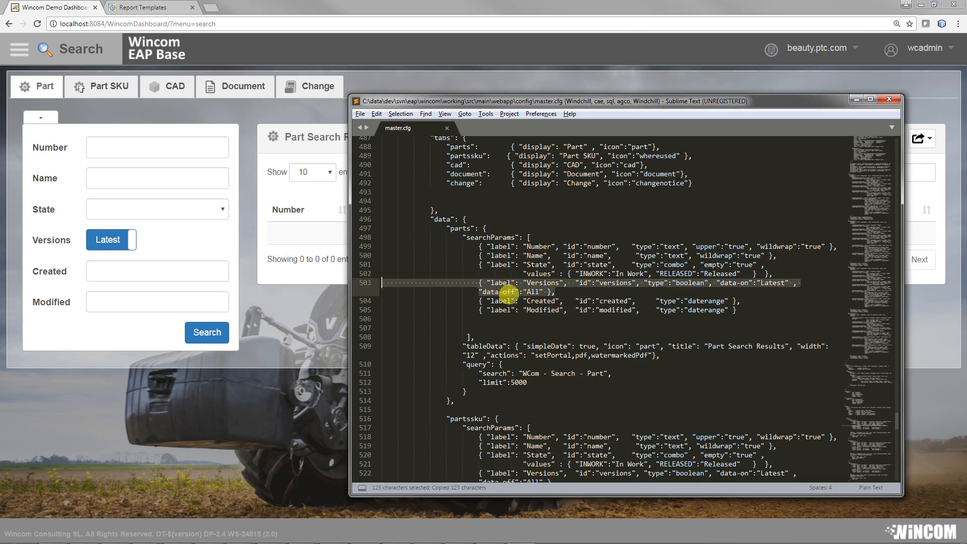
left_click(397, 319)
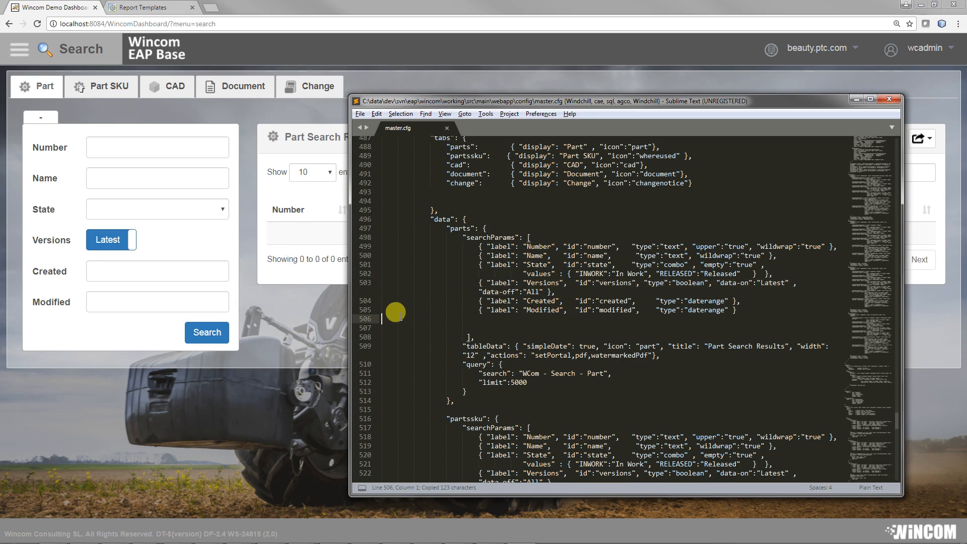
key("ctrl+v")
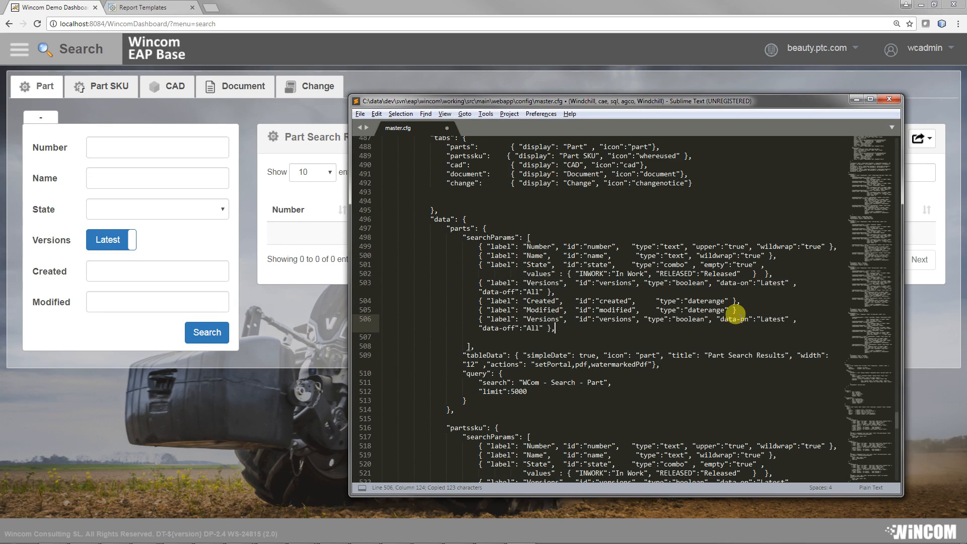
left_click(735, 309)
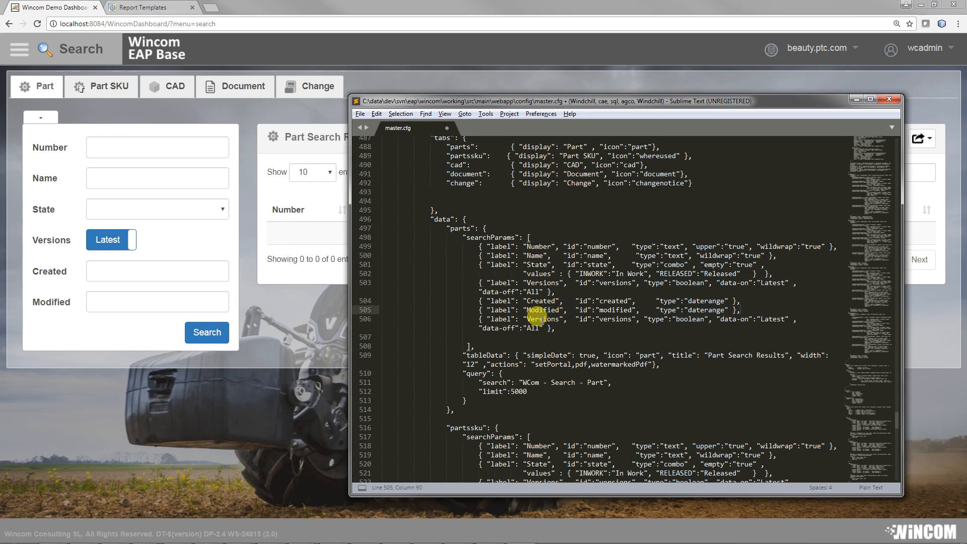
Step: Change the duplicated search parameter's label to "End Item" and its id to "enditem"
double_click(540, 319)
type("End I")
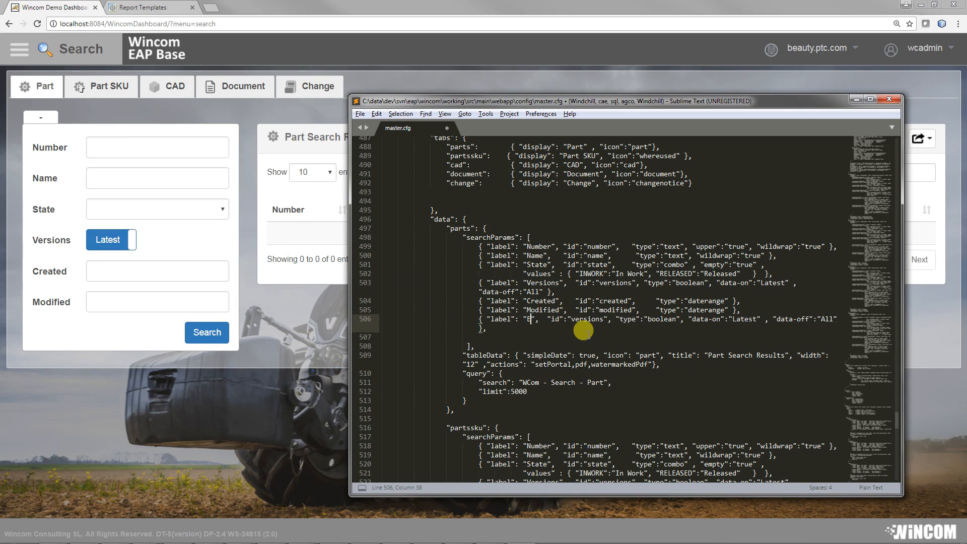
type("tems")
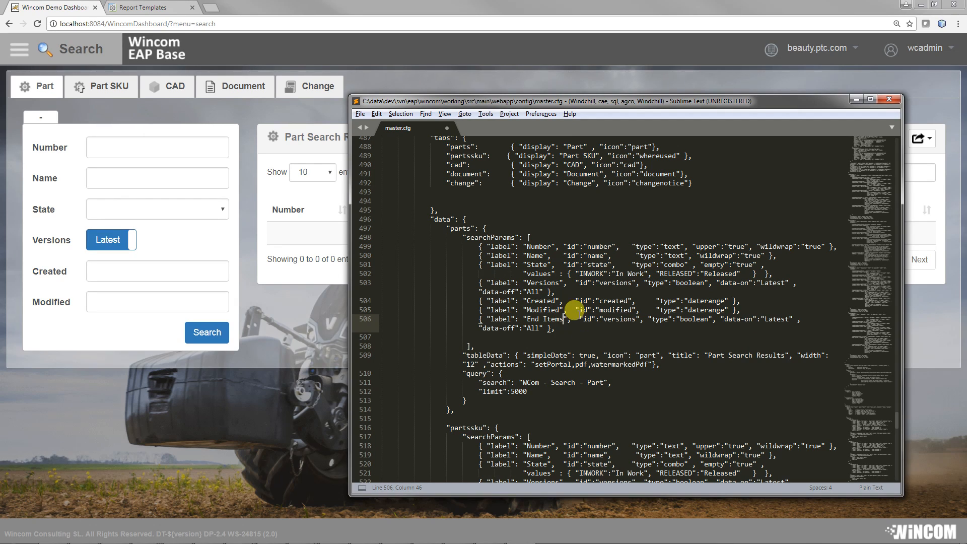
double_click(613, 319)
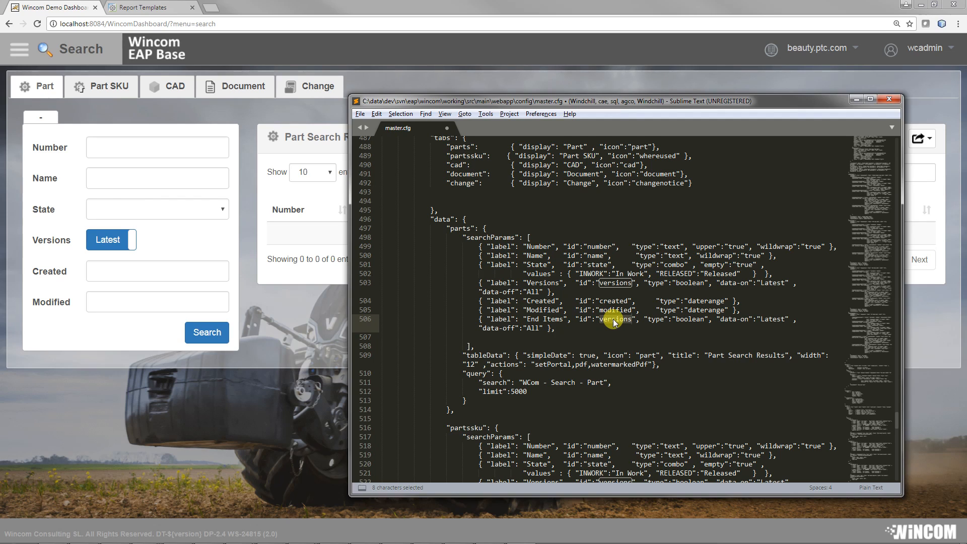
type("id\":\"enditem")
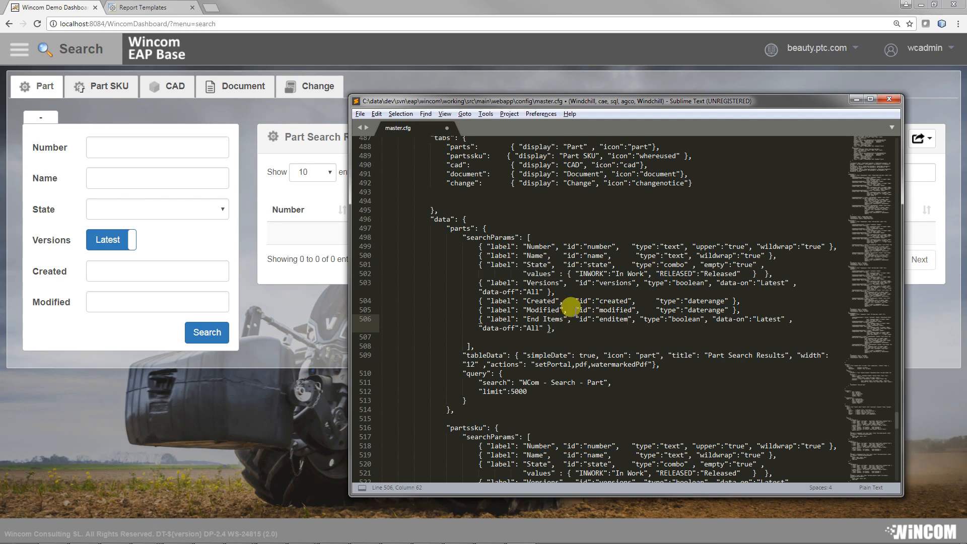
left_click(565, 319)
key("BackSpace")
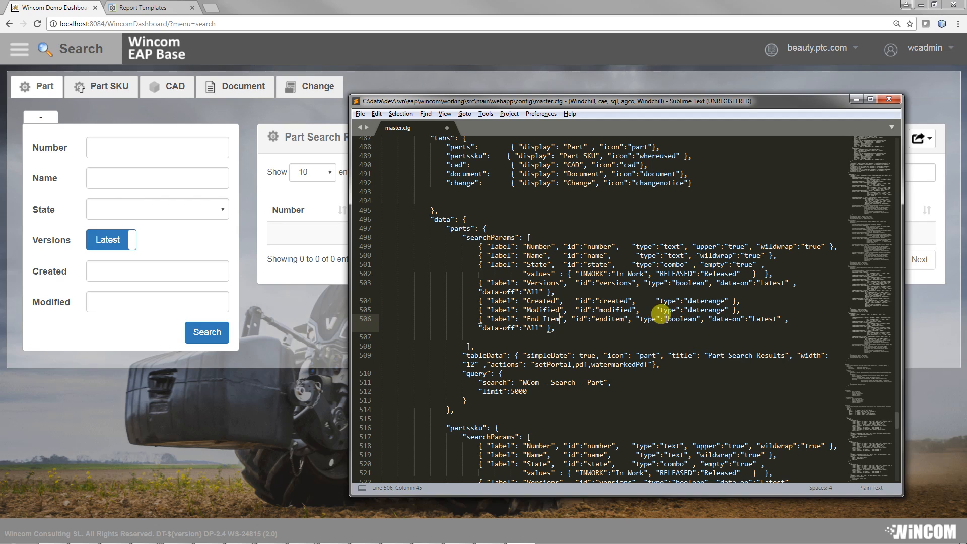
Step: Set the End Item parameter's data-on value to "Yes" and data-off to "No", and remove its trailing comma
double_click(765, 319)
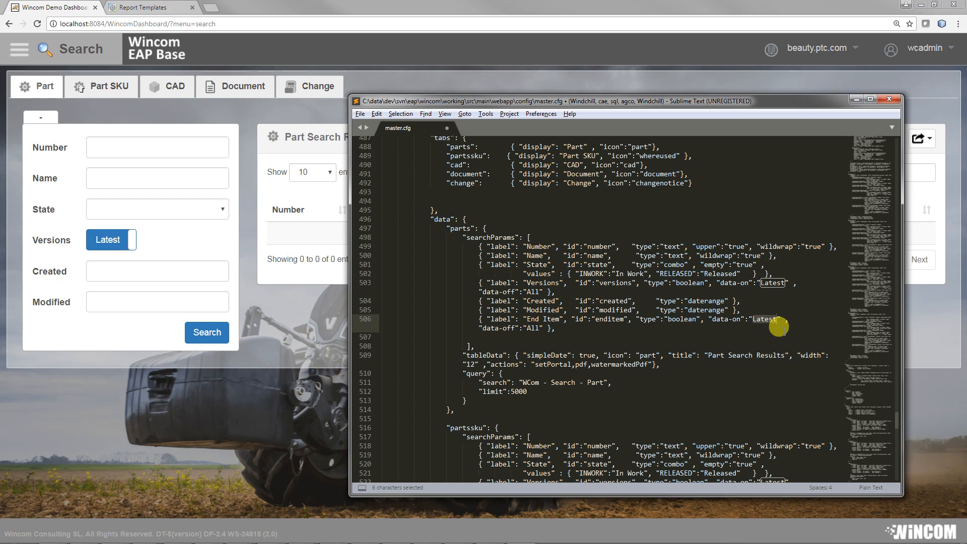
type("Yers")
double_click(532, 328)
type("N")
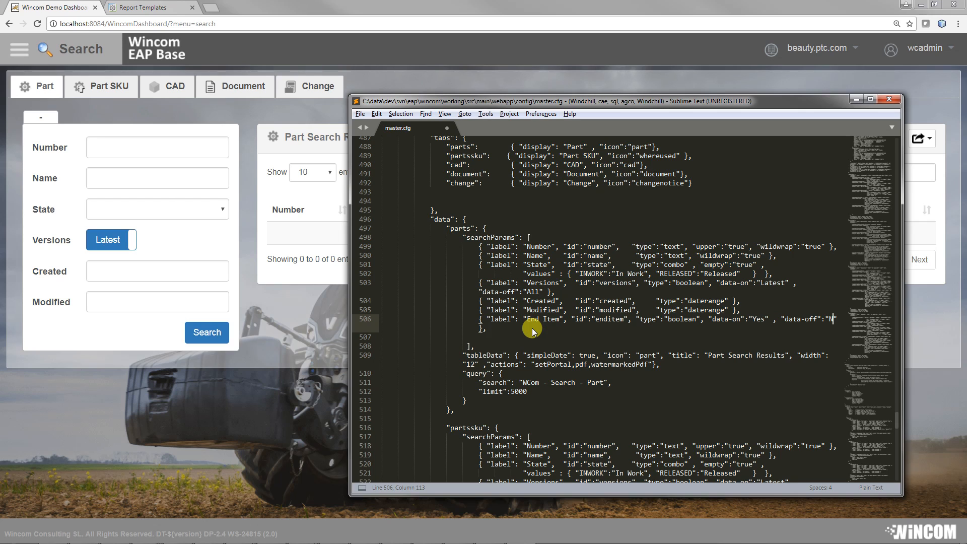
type("o")
key("End")
key("BackSpace")
left_click(472, 297)
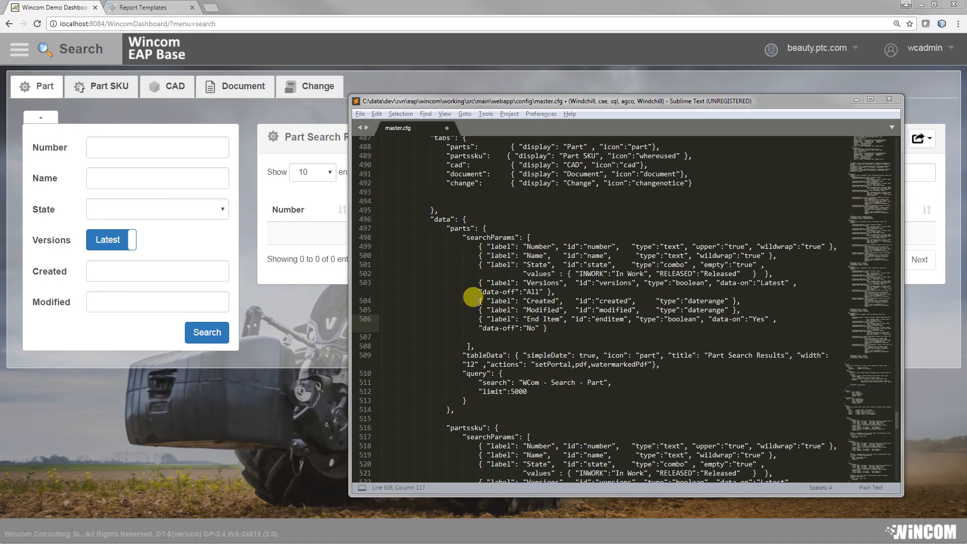
Step: Save master.cfg and try the End Item switch in the dashboard's part search form
left_click(360, 113)
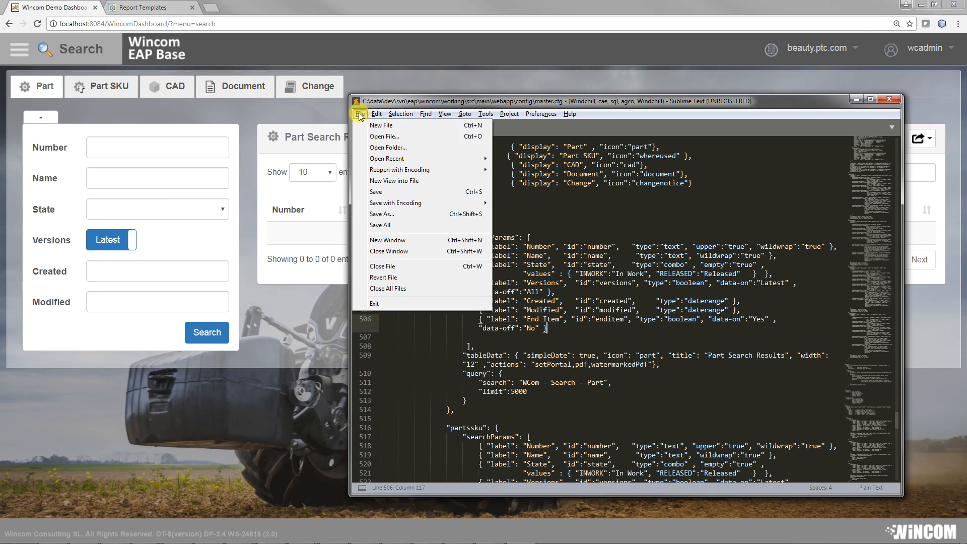
left_click(379, 191)
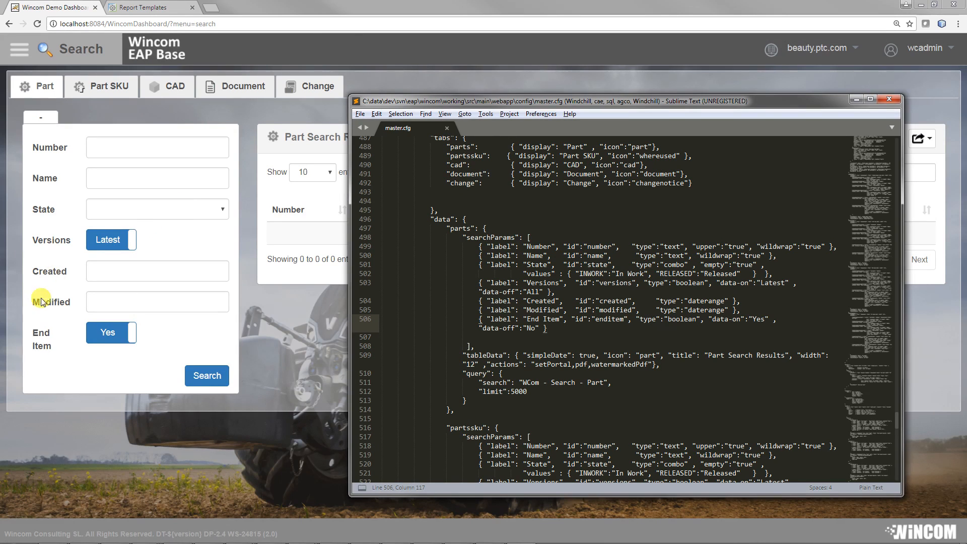
left_click(111, 333)
left_click(111, 333)
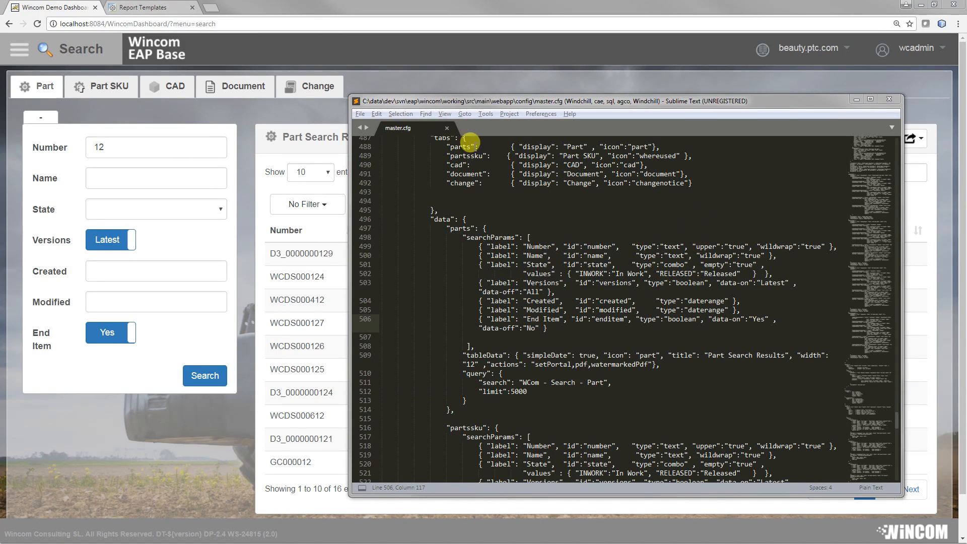
Step: Duplicate the "change" entry at the end of the tabs list in master.cfg, adding a comma after the original
left_click_drag(699, 182, 447, 181)
key("ctrl+c")
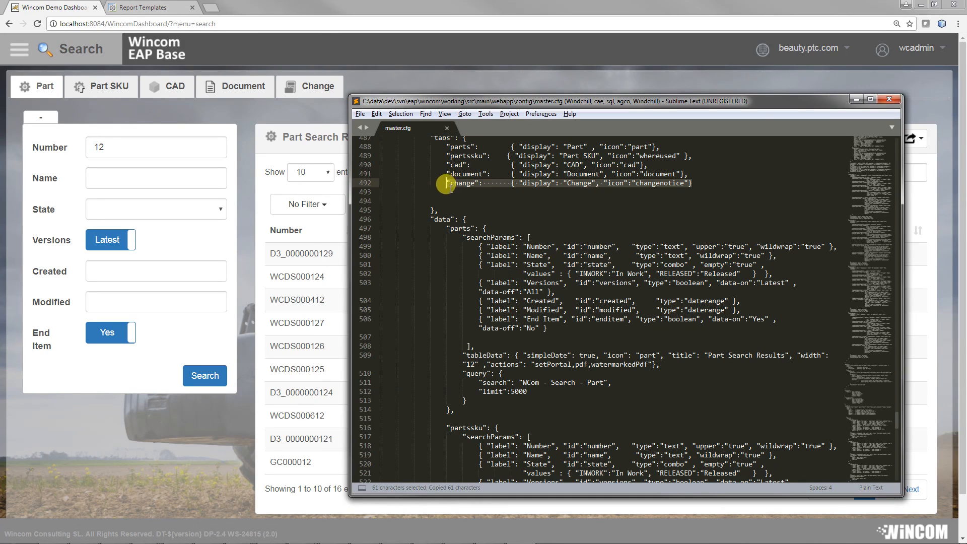
left_click(446, 192)
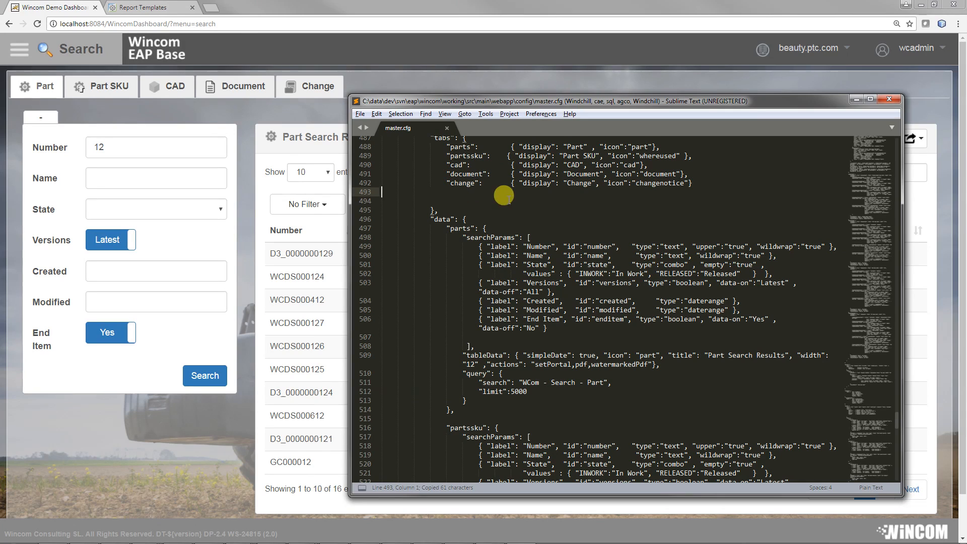
key("ctrl+v")
left_click(693, 185)
type(",")
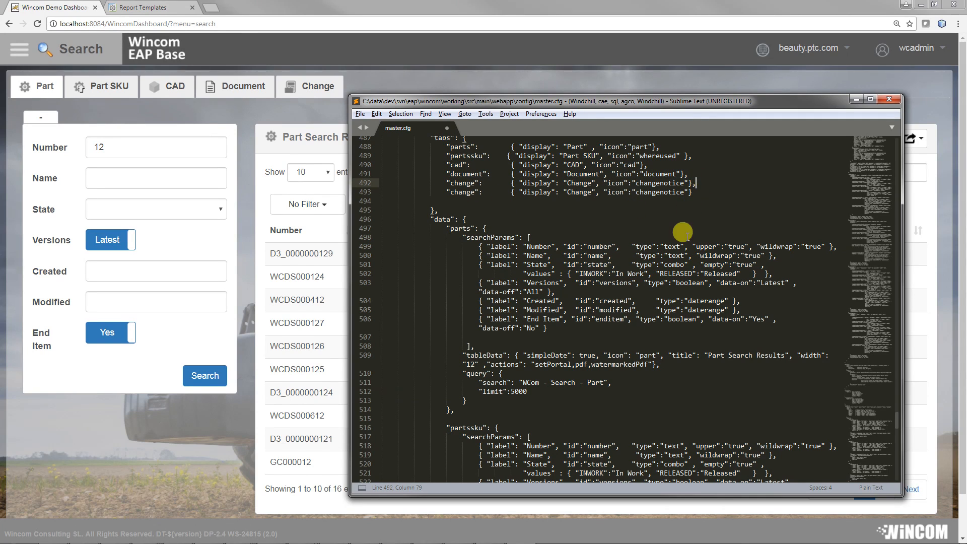
Step: Set the duplicated tab entry's icon to "part", its display to "Promotions" and its key to "promote"
left_click(651, 192)
double_click(650, 191)
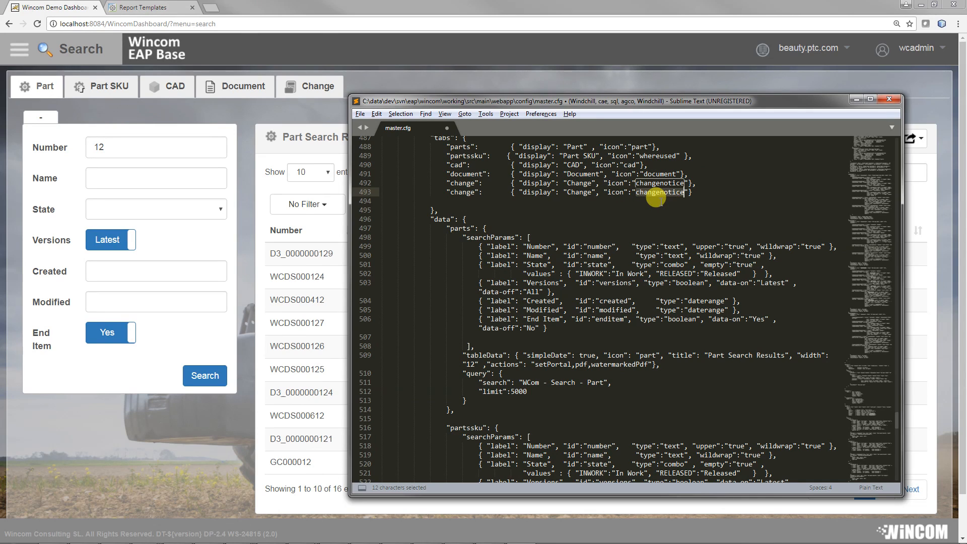
type("par")
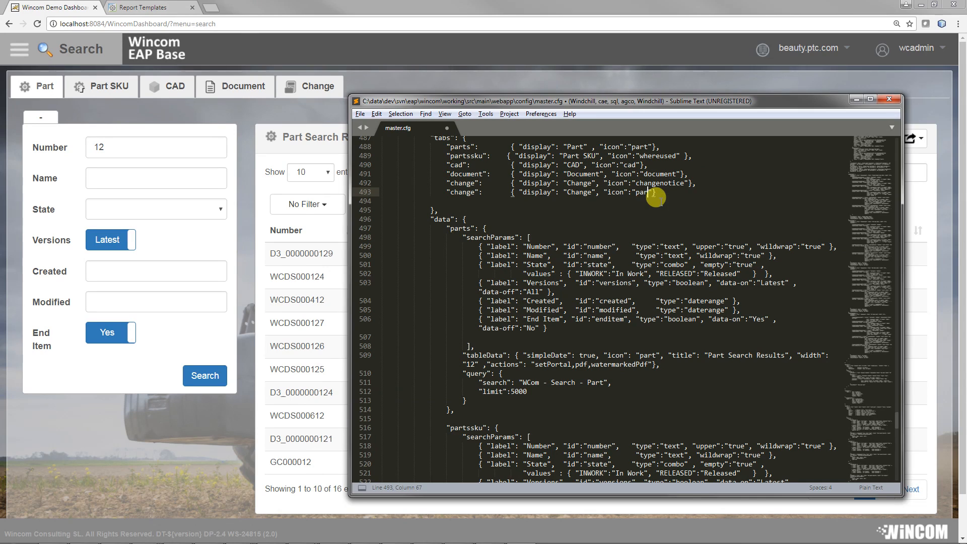
double_click(579, 193)
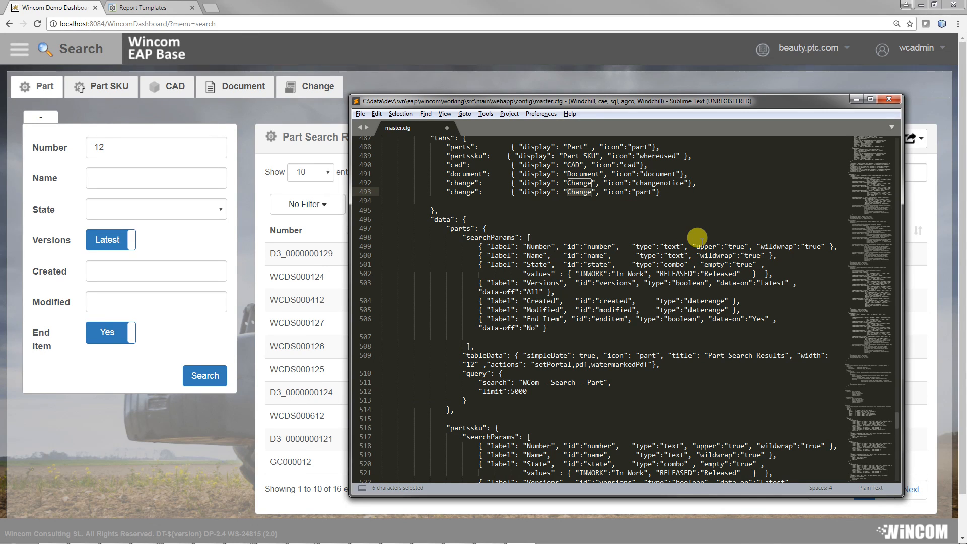
type("Promotions")
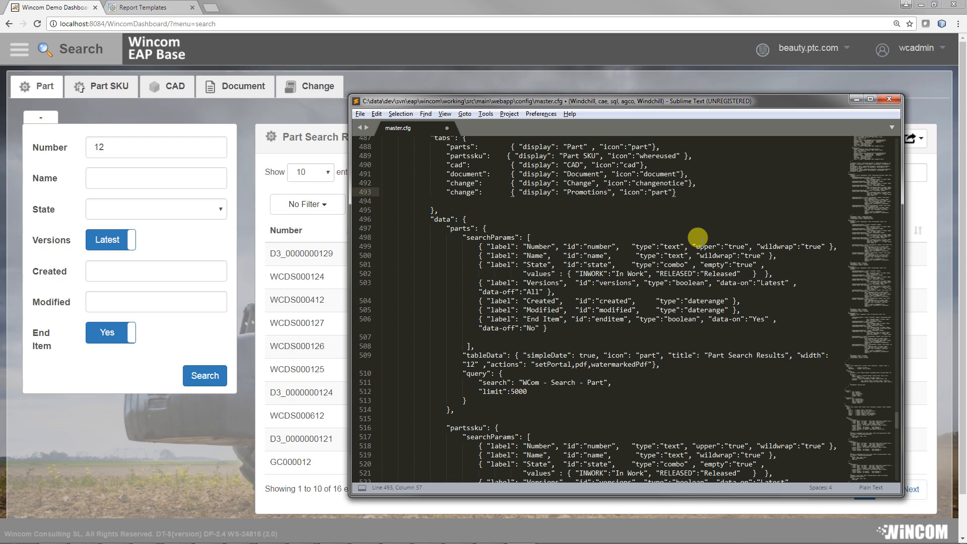
double_click(468, 194)
type("promote")
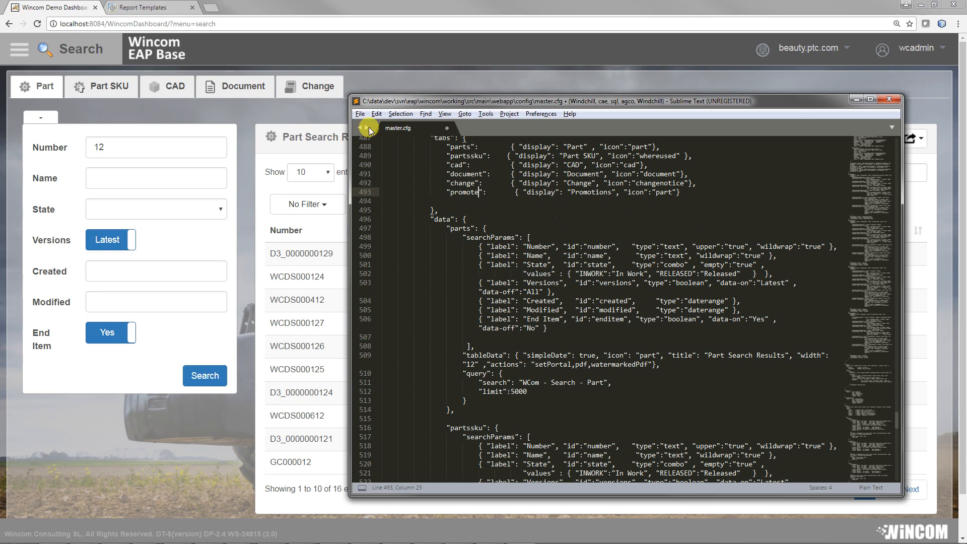
Step: Save master.cfg and view the new Promotions tab in the dashboard's search page
left_click(359, 114)
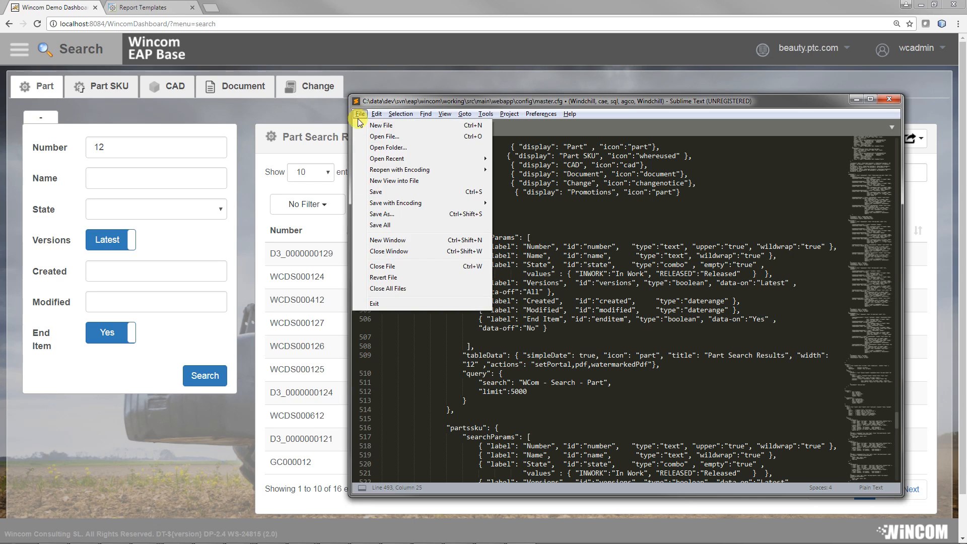
left_click(376, 188)
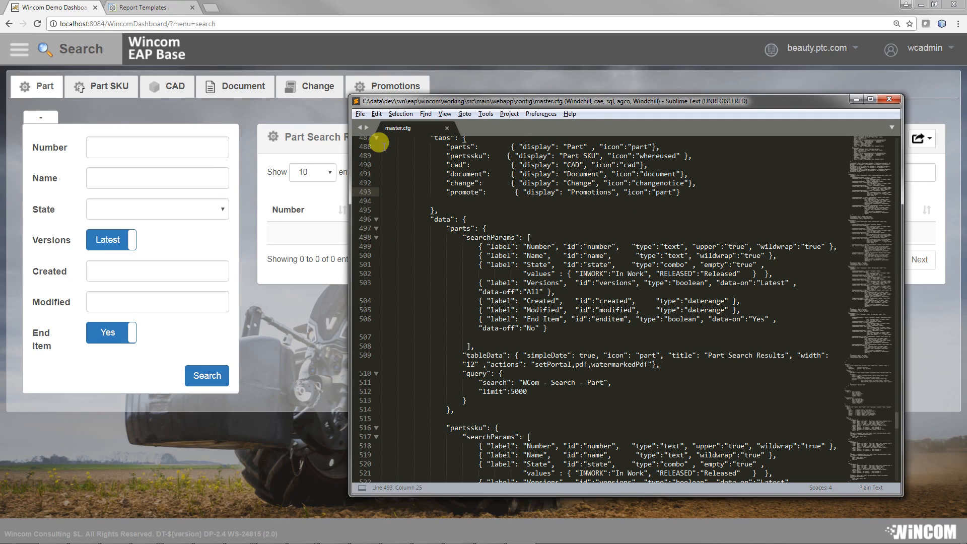
left_click(400, 87)
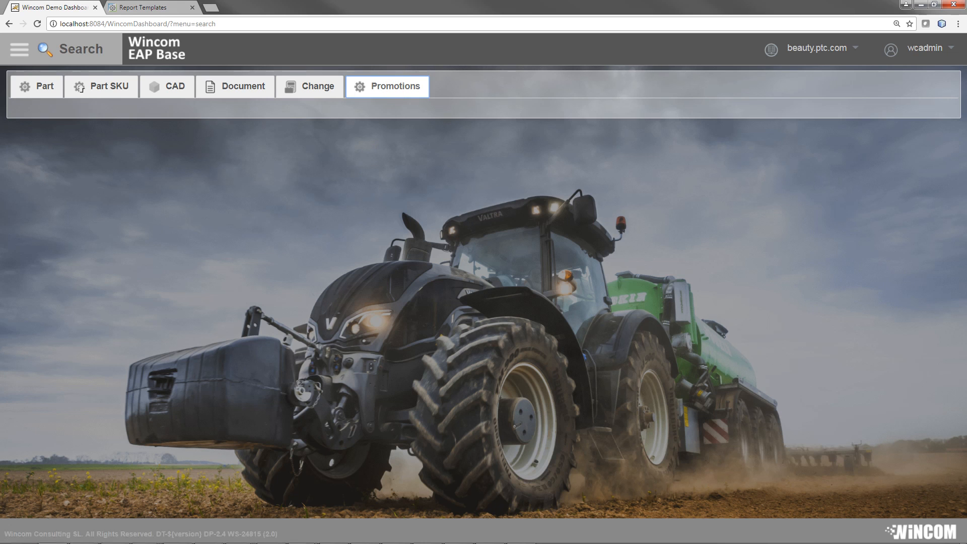
Step: Duplicate the "change" search block at the end of the data section in master.cfg, adding a comma after the original
key("alt+Tab")
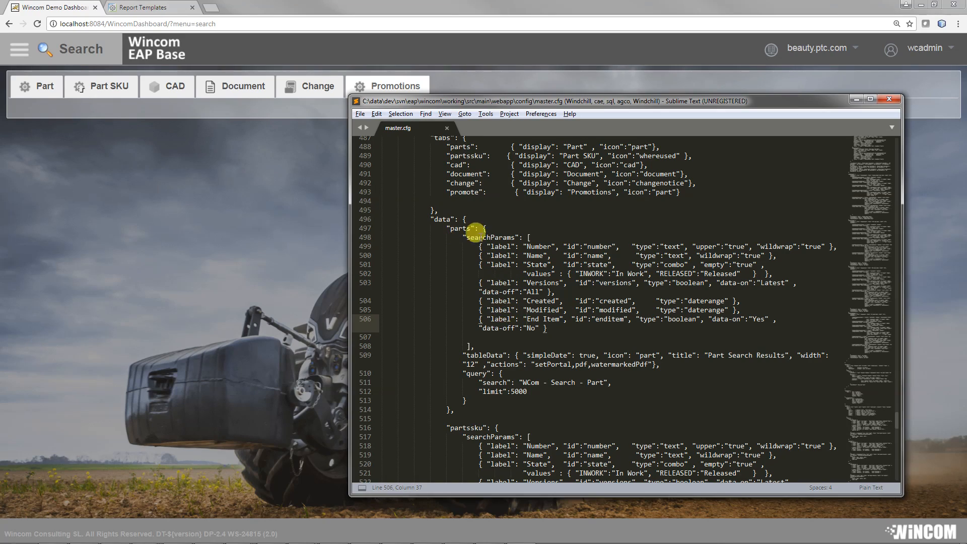
scroll(474, 290, "down", 1)
scroll(474, 289, "down", 15)
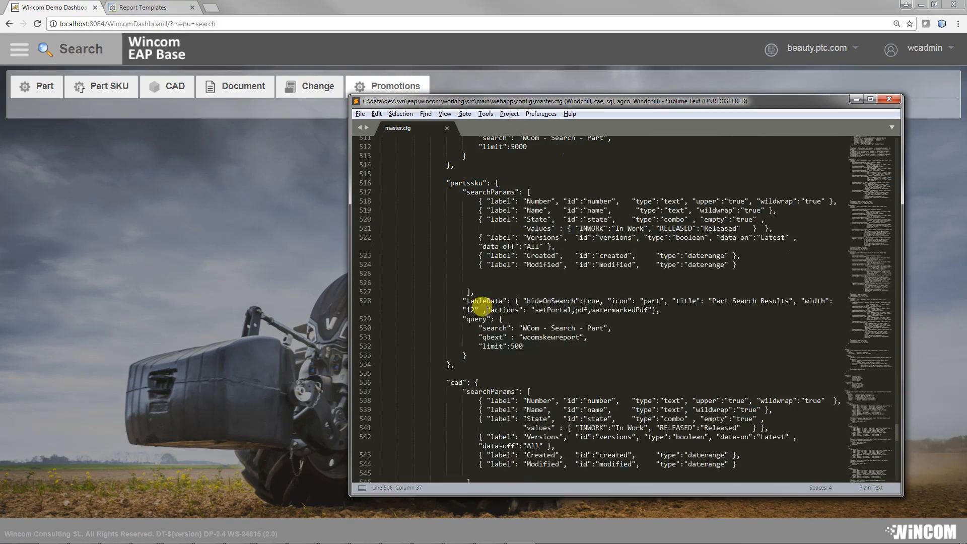
scroll(481, 309, "down", 8)
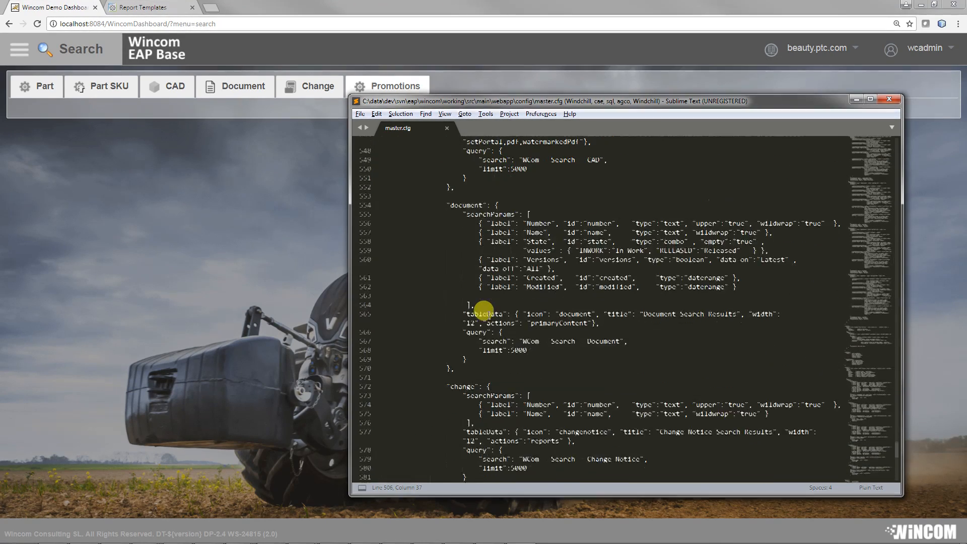
left_click_drag(451, 381, 382, 283)
key("ctrl+c")
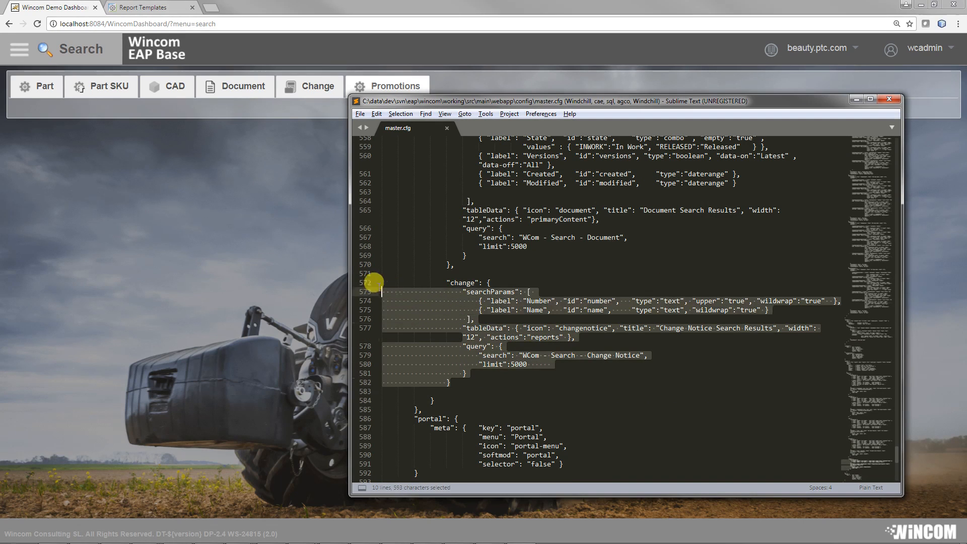
left_click(475, 381)
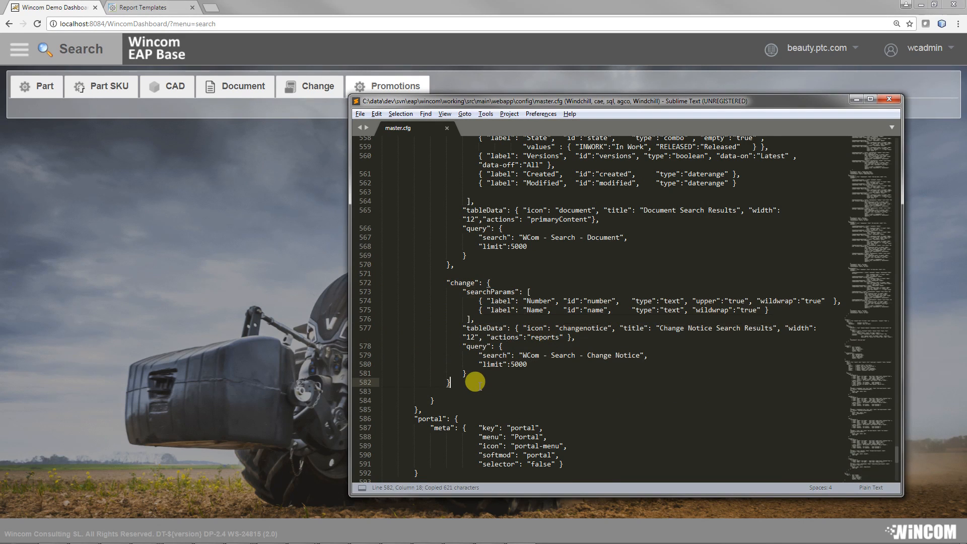
type(",")
key("Return")
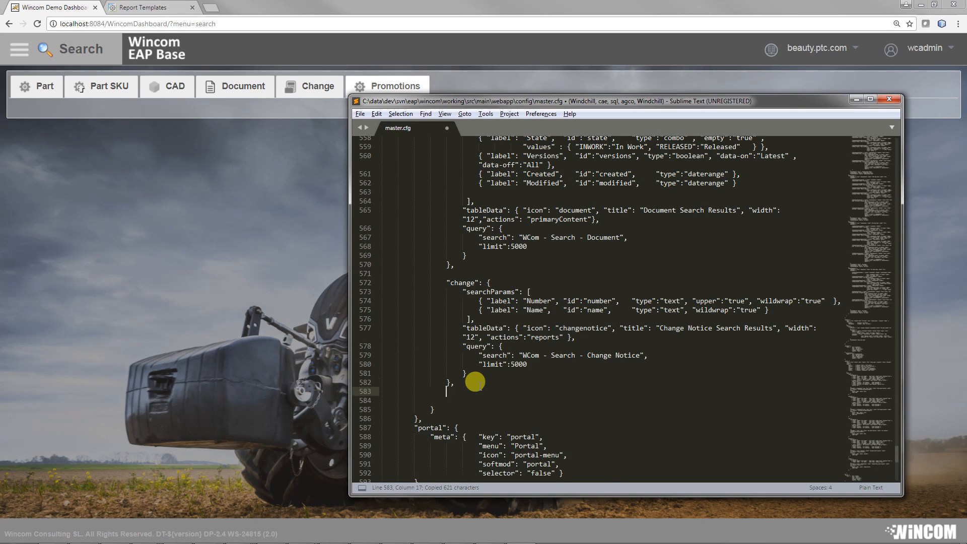
key("ctrl+v")
key("Return")
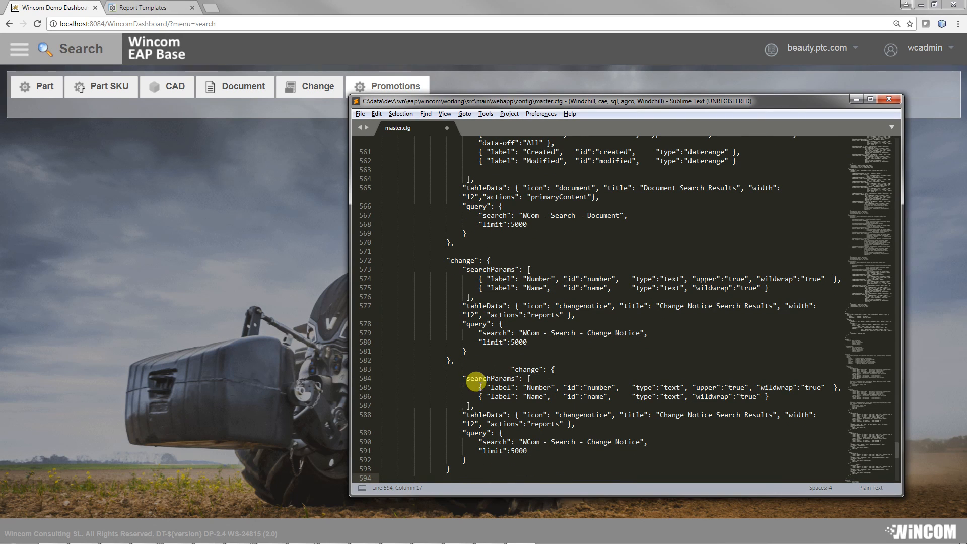
Step: Align the pasted search block with the original, leaving a blank line between them, and rename its key to "promote"
left_click_drag(510, 370, 445, 361)
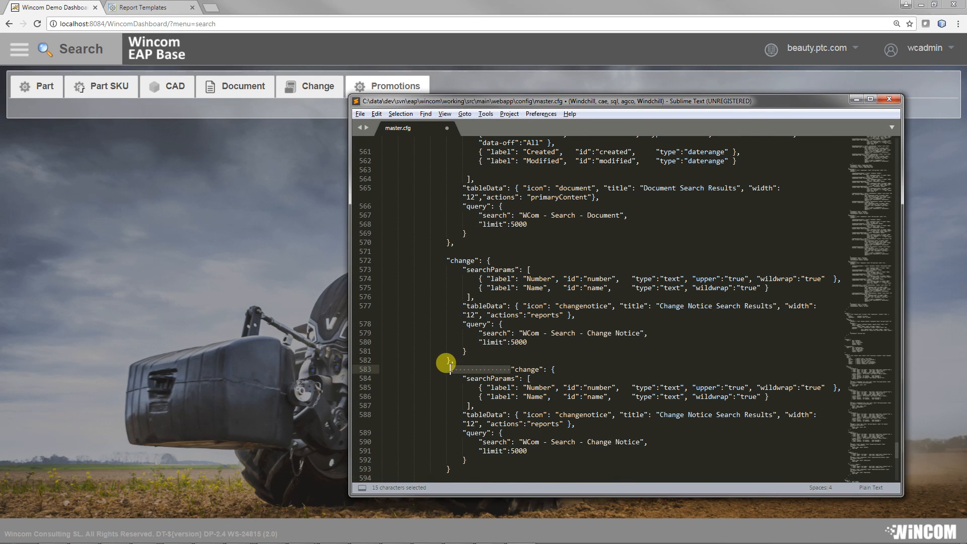
key("Return")
double_click(462, 378)
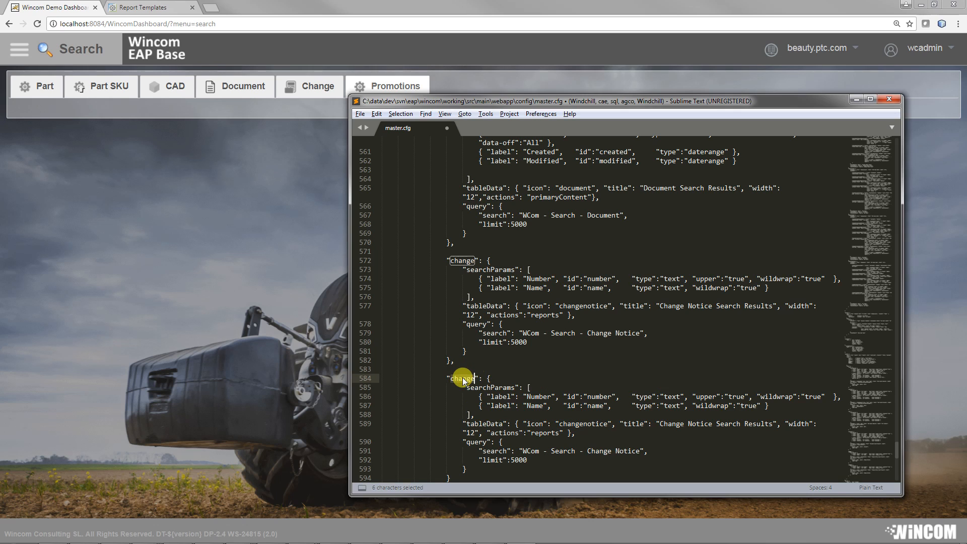
type("promot")
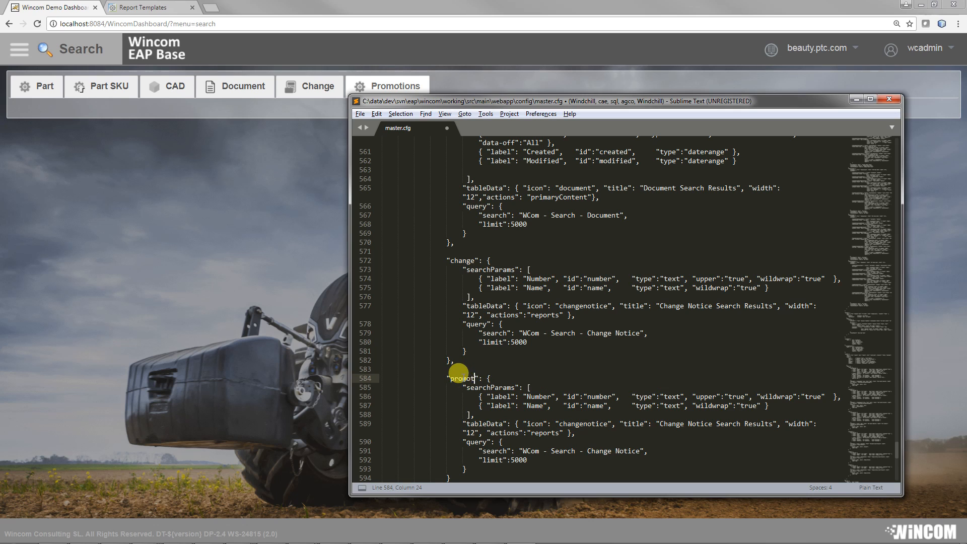
type("e")
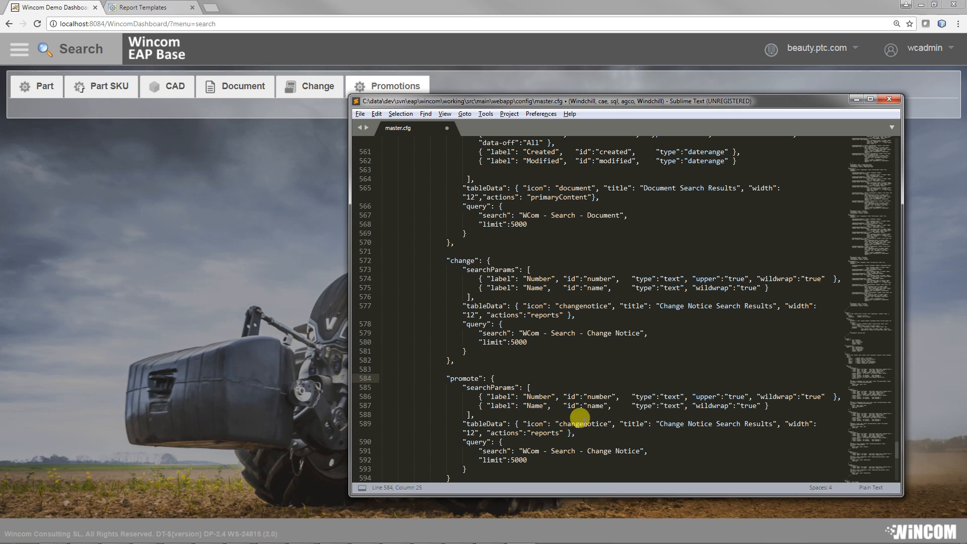
Step: Set the promote block's tableData icon to "part" and its title to "Promotion Search Results"
double_click(587, 424)
type("part")
left_click_drag(627, 424, 676, 423)
type("Promotion")
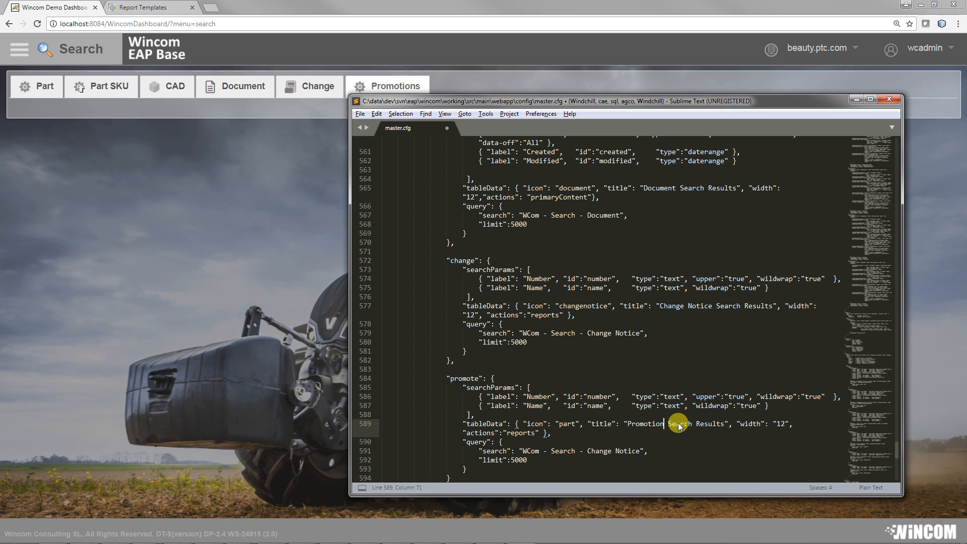
Step: Set the promote query's limit to 2000, keeping its "WCom - Search - Change Notice" search
scroll(675, 408, "down", 3)
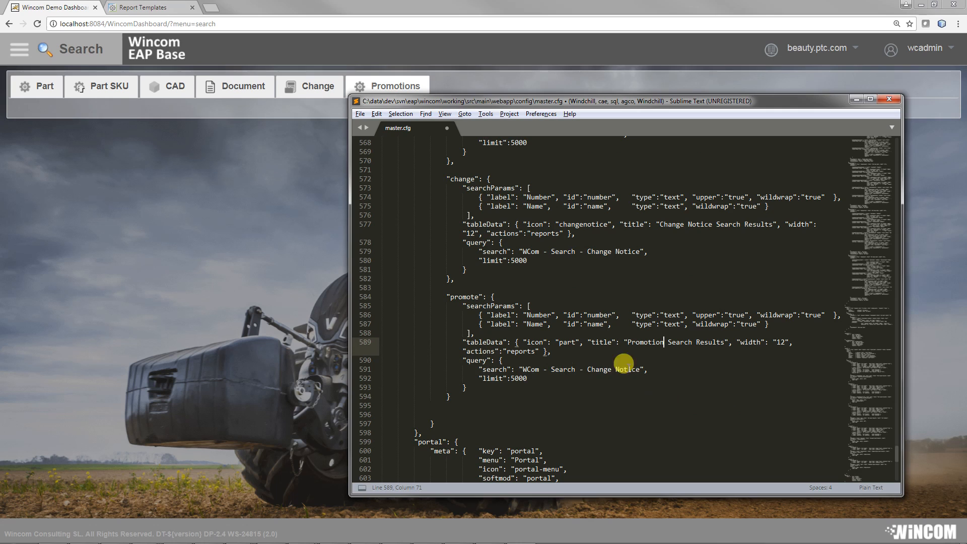
left_click_drag(587, 369, 639, 370)
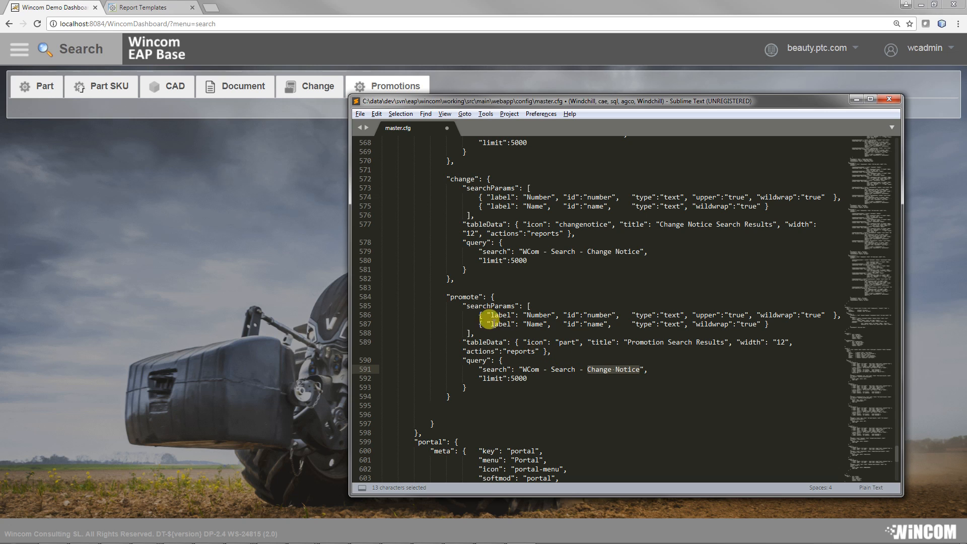
double_click(512, 378)
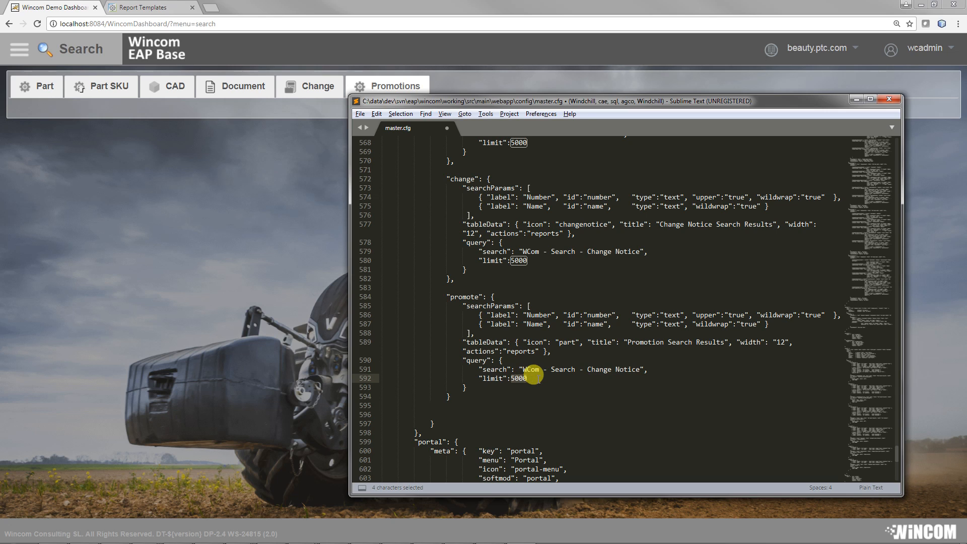
type("2000")
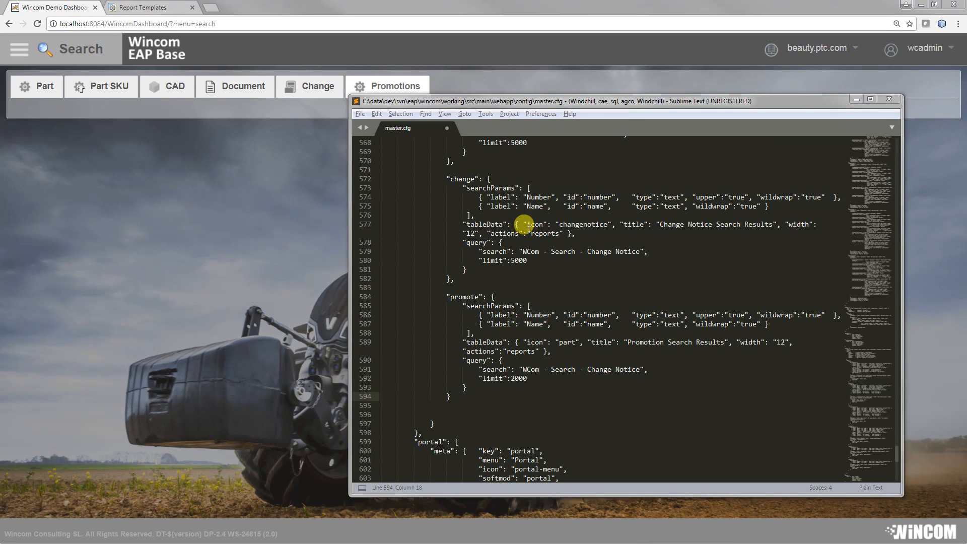
Step: Save master.cfg with the promote block and check the Promotions search form and results table in the dashboard
left_click(360, 114)
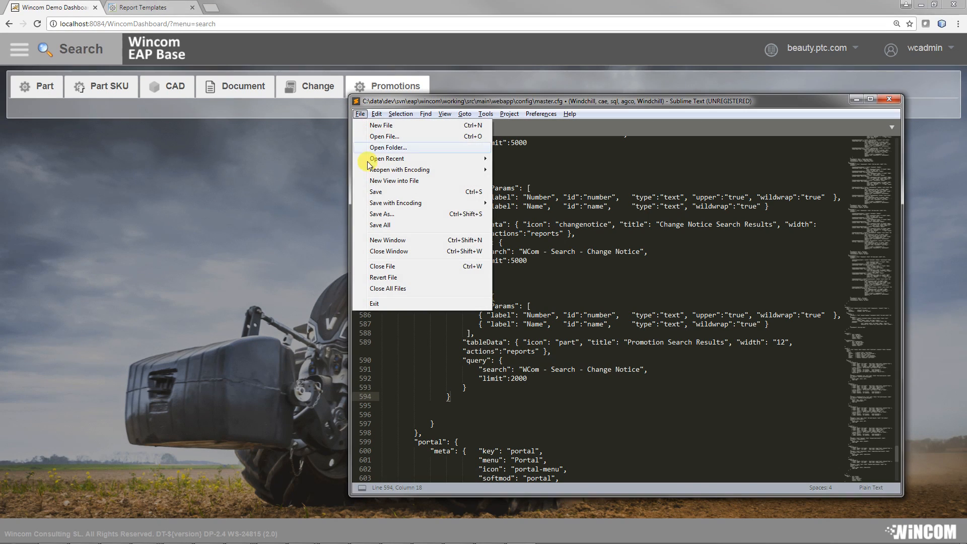
left_click(375, 192)
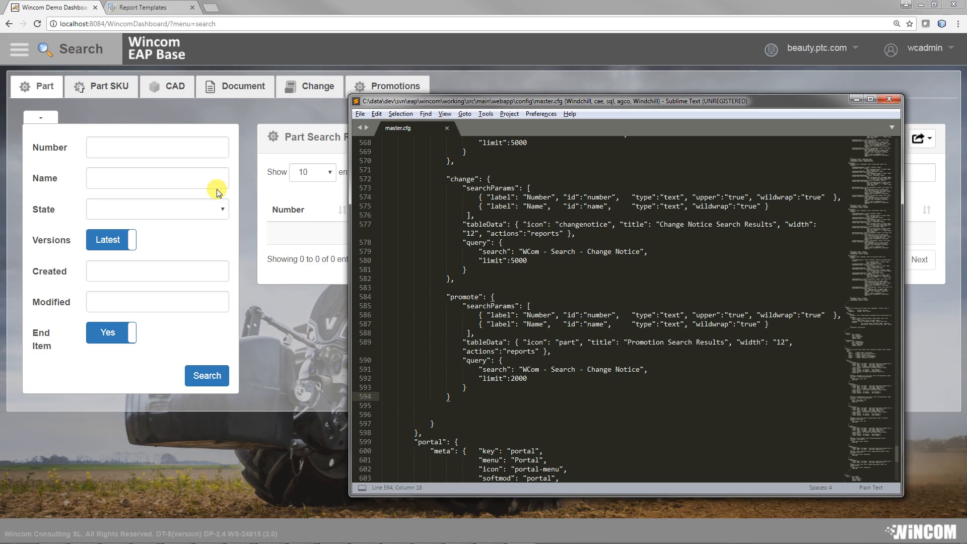
left_click(394, 87)
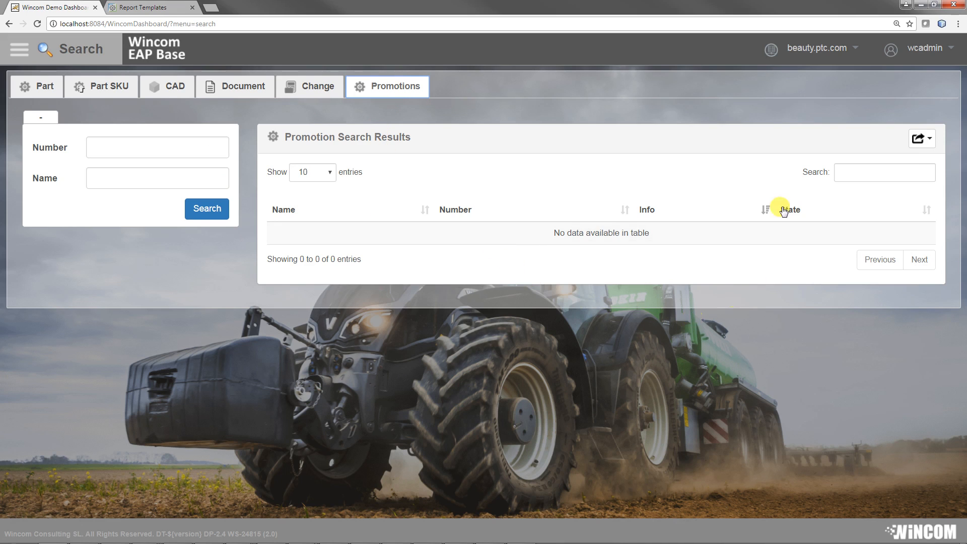
left_click(811, 48)
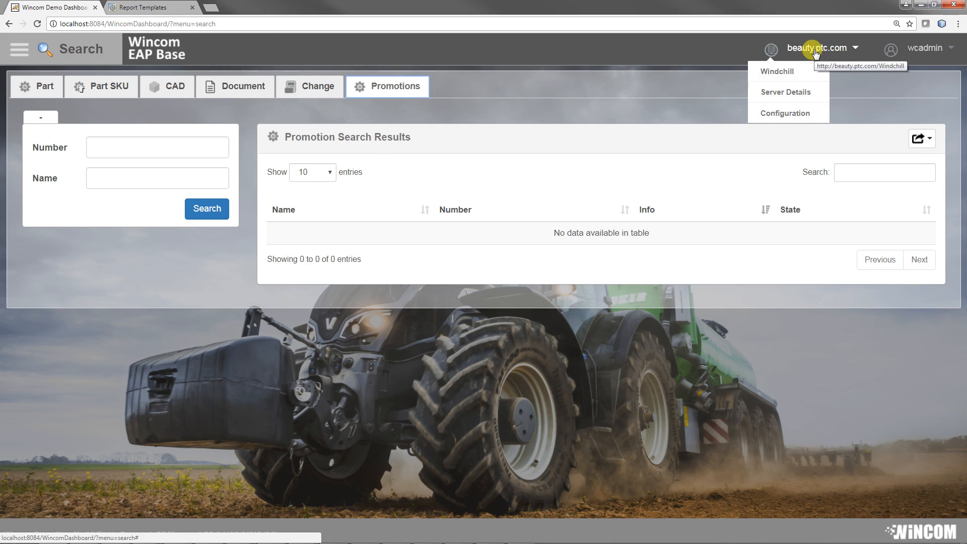
left_click(693, 276)
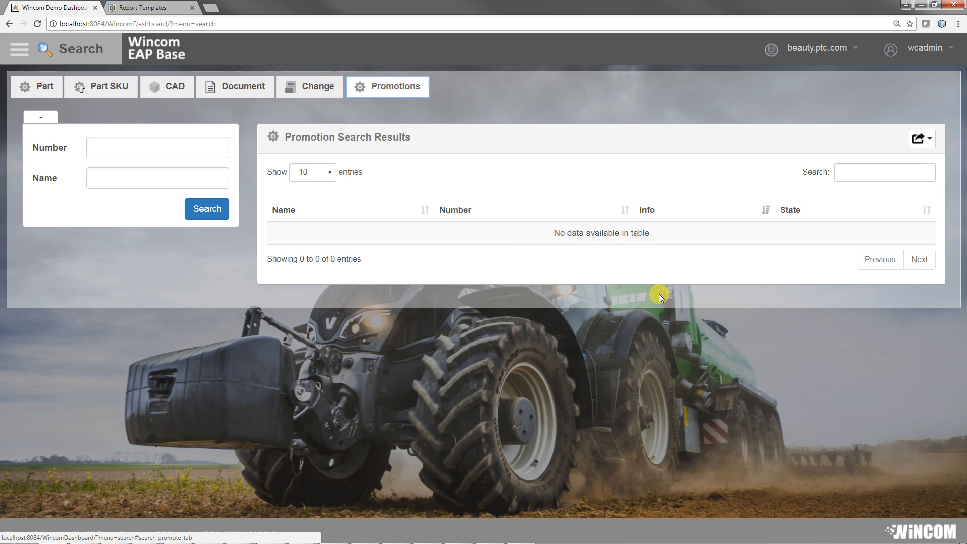
key("F10")
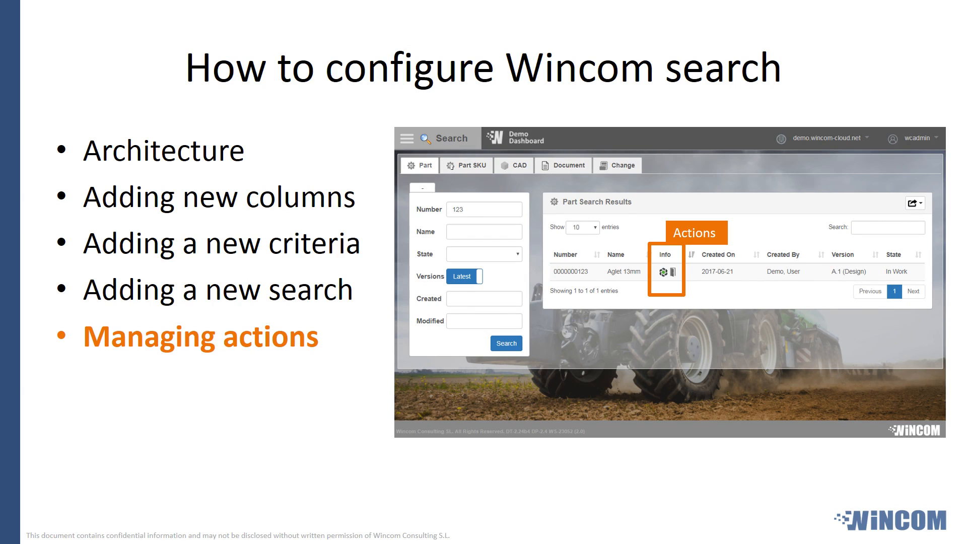
Step: Switch to Sublime Text and highlight the promote table's "actions":"reports" setting in master.cfg
key("alt+Tab")
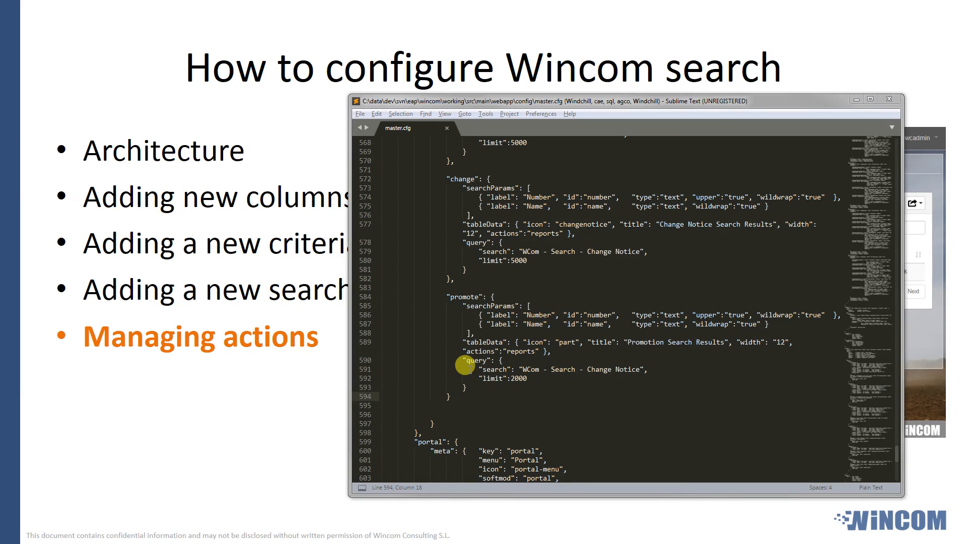
left_click_drag(463, 351, 543, 351)
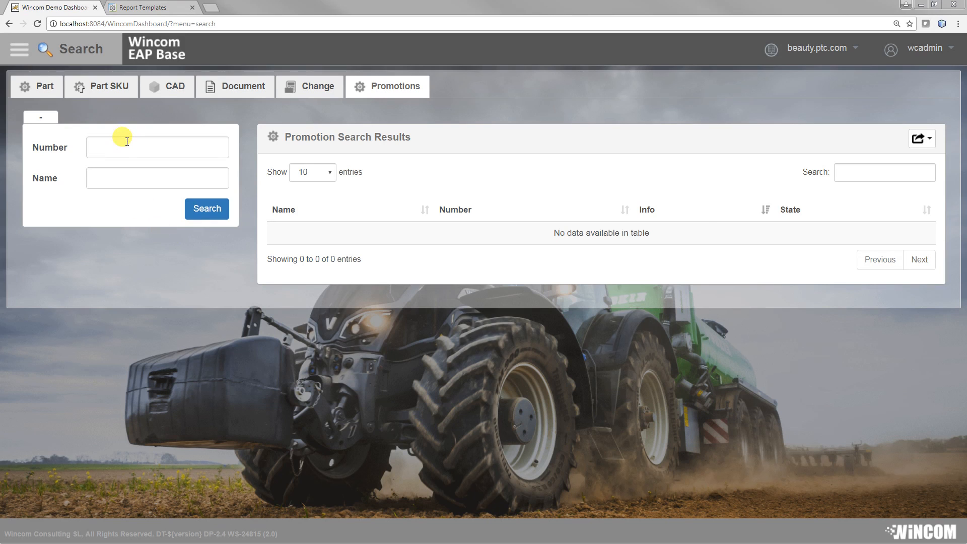
Step: View the Part SKU search in the dashboard, collapsing its search form and expanding it again
left_click(93, 80)
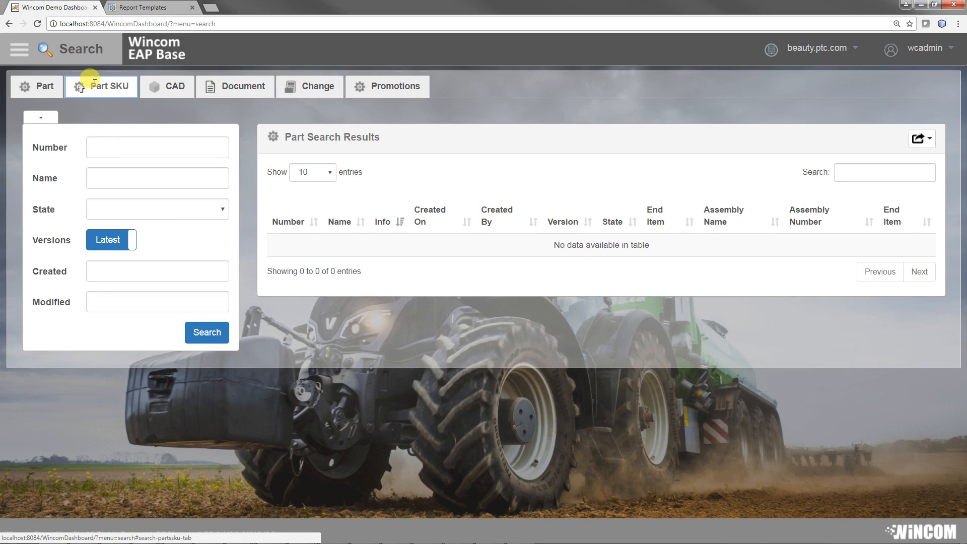
left_click(42, 117)
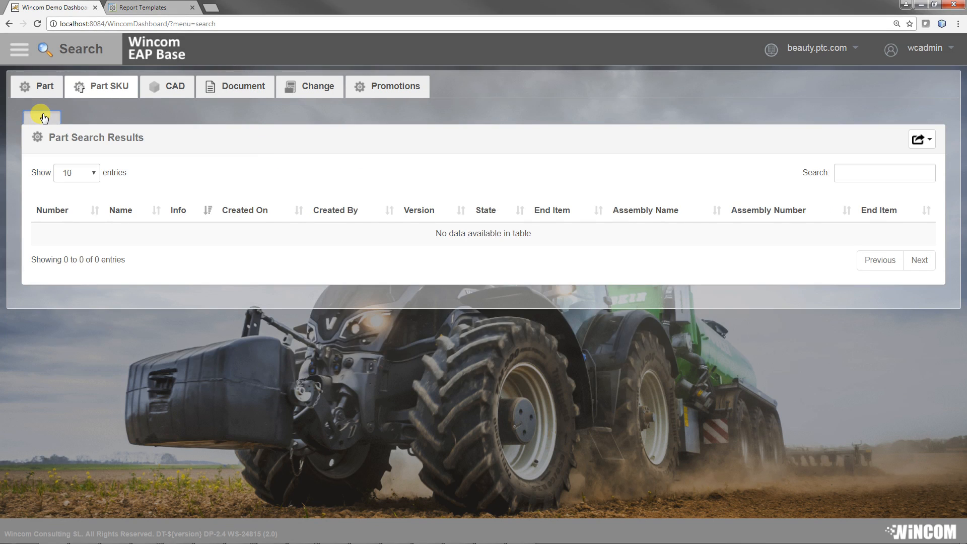
left_click(43, 118)
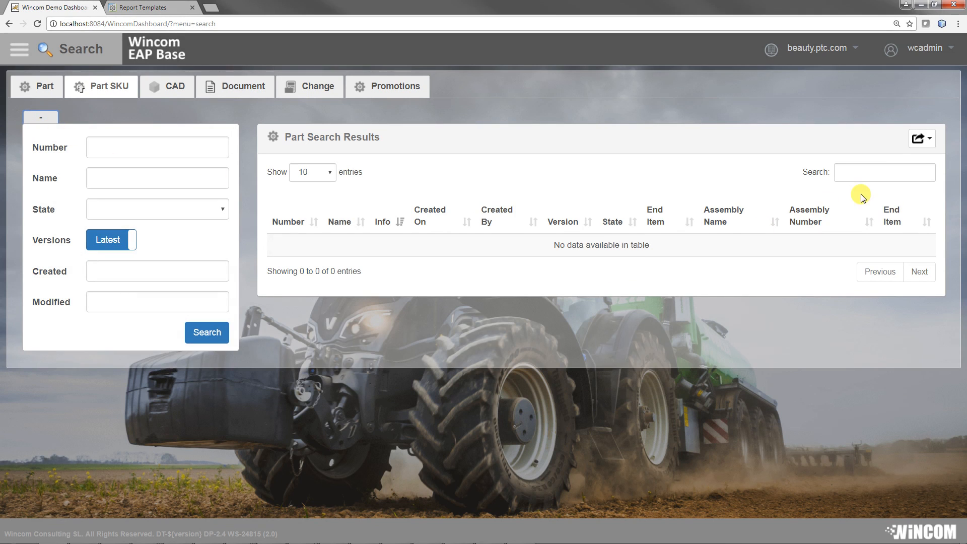